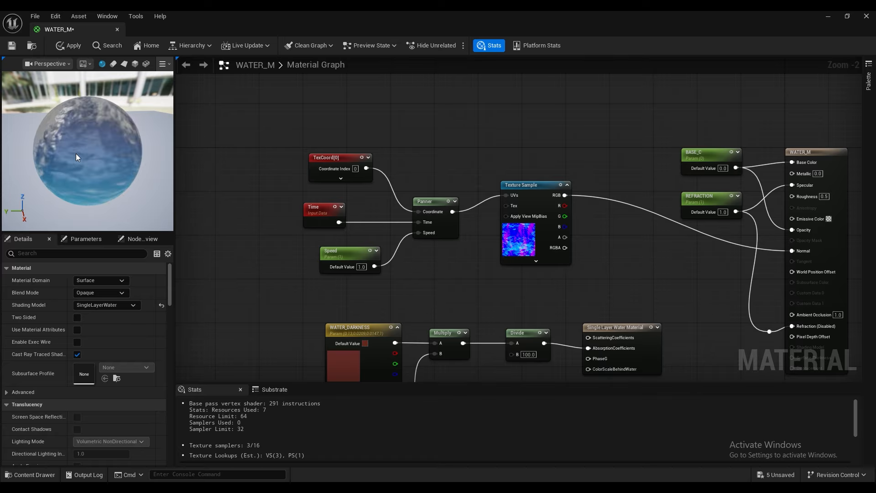
# Step: Set the Speed parameter's default value to -1
pyautogui.moveTo(98, 161); pyautogui.dragTo(118, 160)
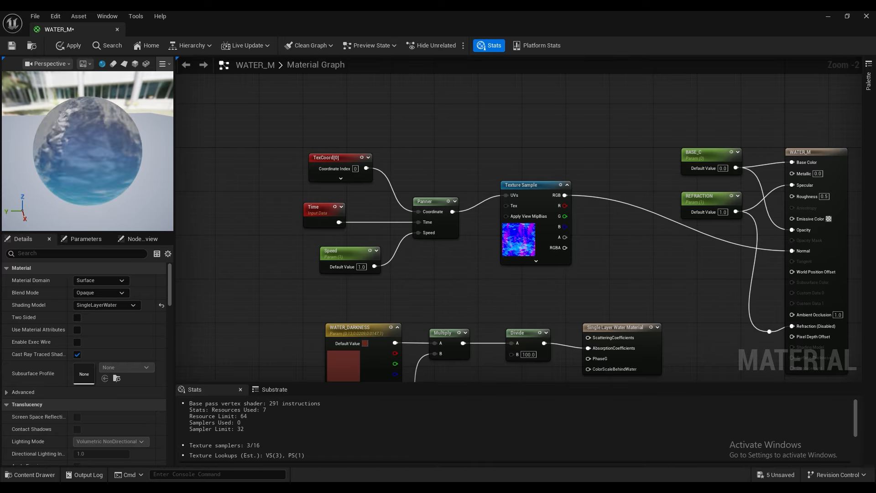
pyautogui.click(361, 267)
pyautogui.press('Return')
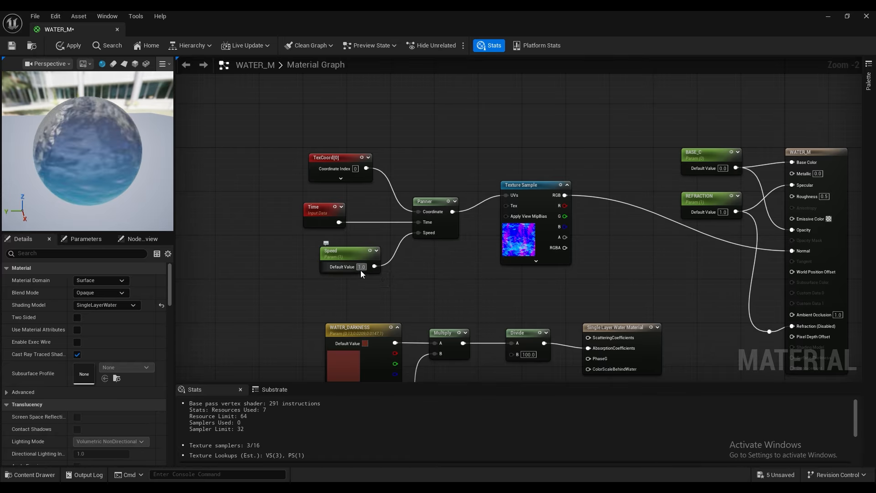
pyautogui.write('-1')
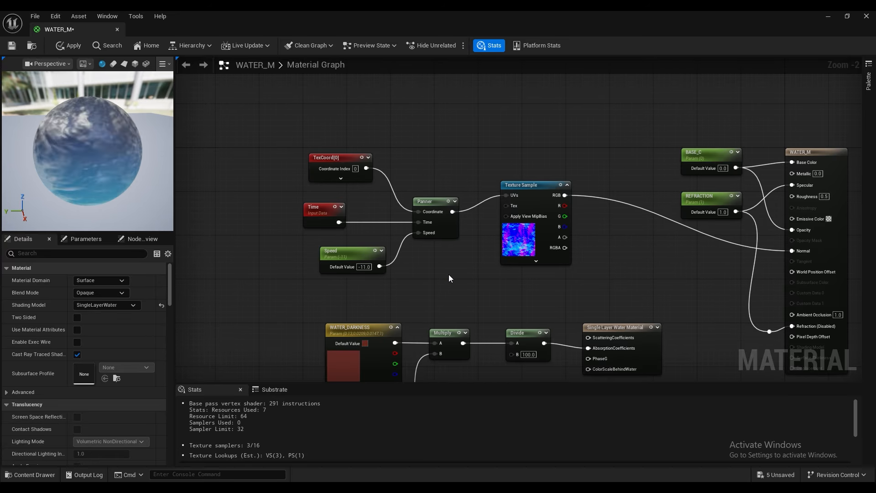
pyautogui.click(364, 267)
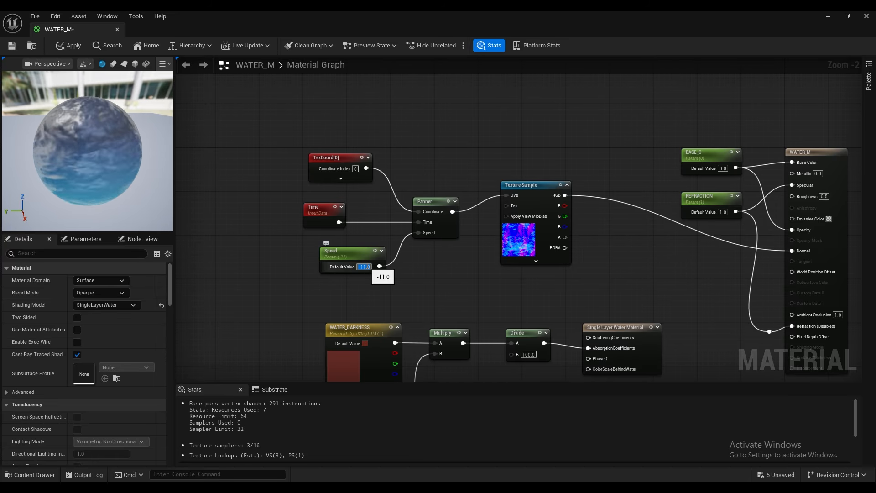
pyautogui.click(366, 266)
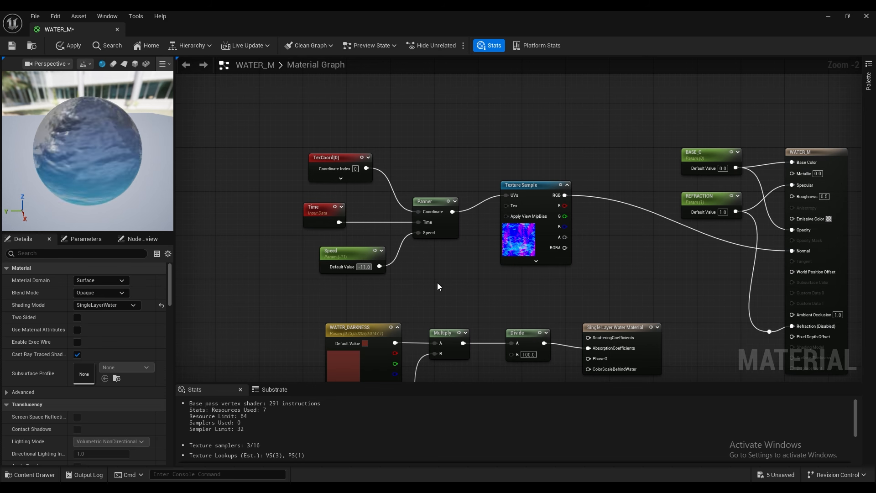
pyautogui.press('BackSpace')
pyautogui.press('Return')
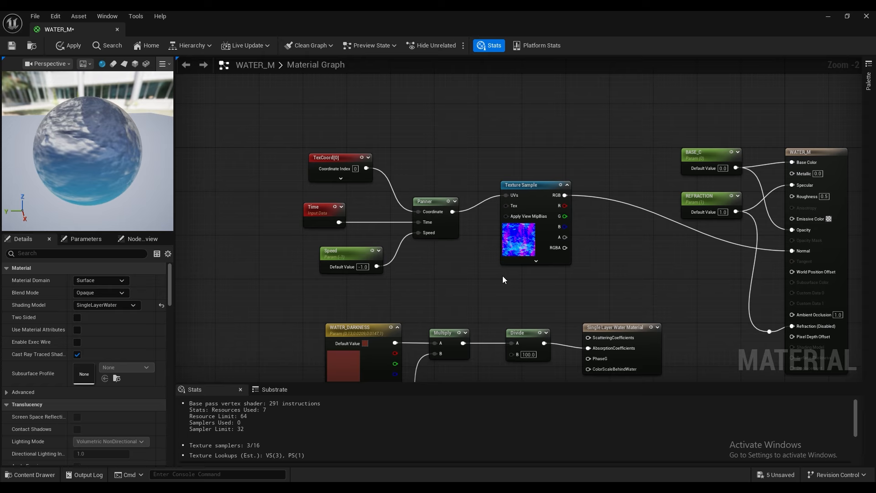
# Step: Move the texture coordinate, Time, Speed, Panner and Texture Sample nodes together higher in the graph
pyautogui.moveTo(553, 289); pyautogui.dragTo(325, 168)
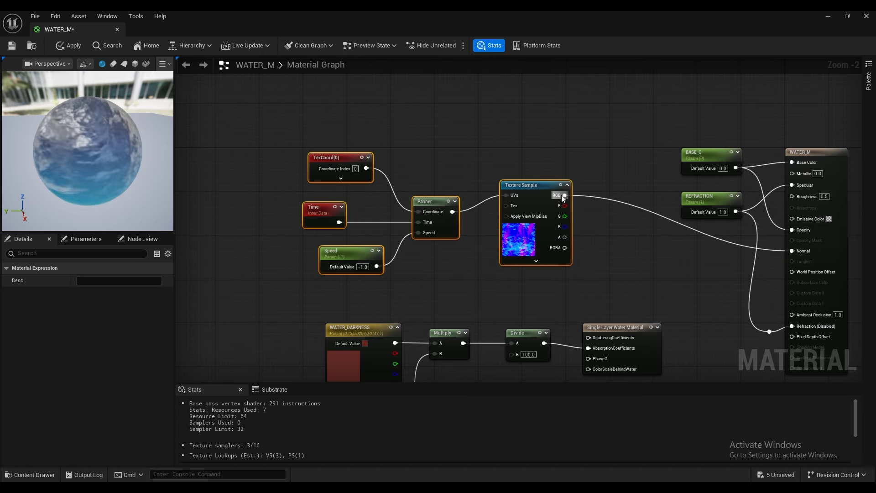
pyautogui.moveTo(561, 195); pyautogui.dragTo(551, 122)
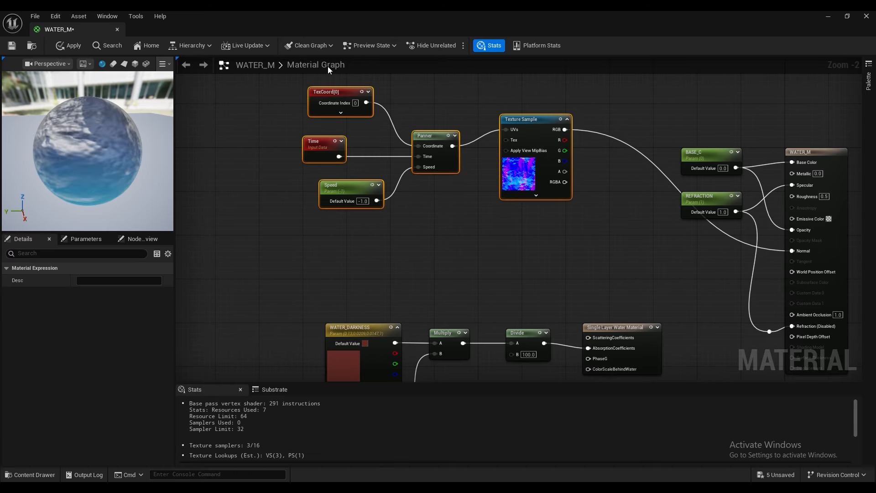
# Step: Switch to the level editor and make the content browser slightly taller over the WATER_MM folder
pyautogui.click(828, 16)
pyautogui.click(32, 475)
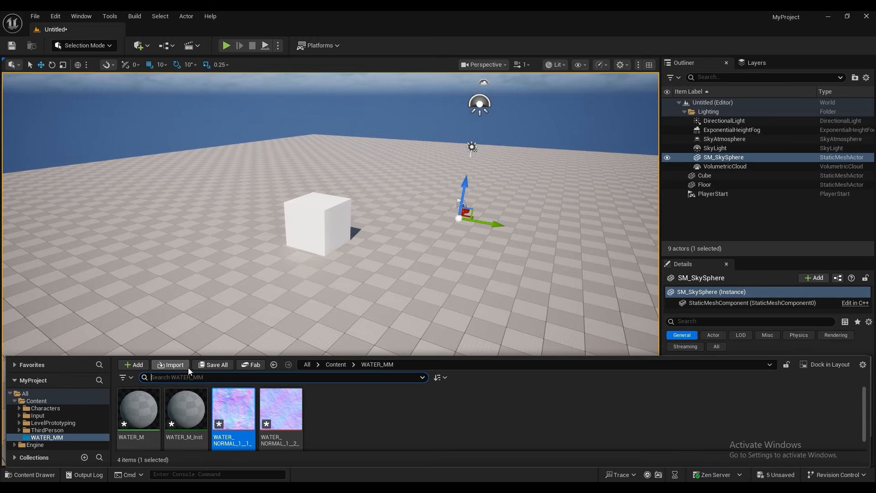
pyautogui.moveTo(196, 355); pyautogui.dragTo(200, 343)
pyautogui.click(229, 302)
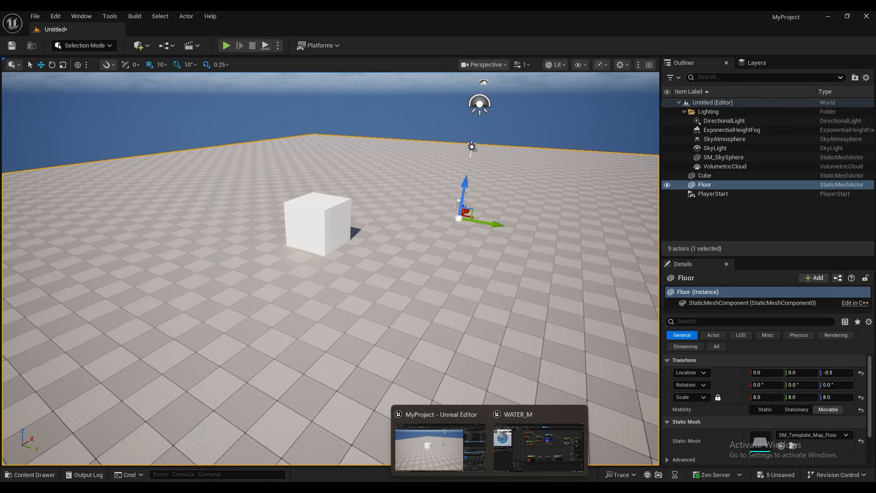
# Step: Return to the WATER_M material, apply its changes, and check the material in the WATER_MM folder
pyautogui.click(524, 420)
pyautogui.click(65, 45)
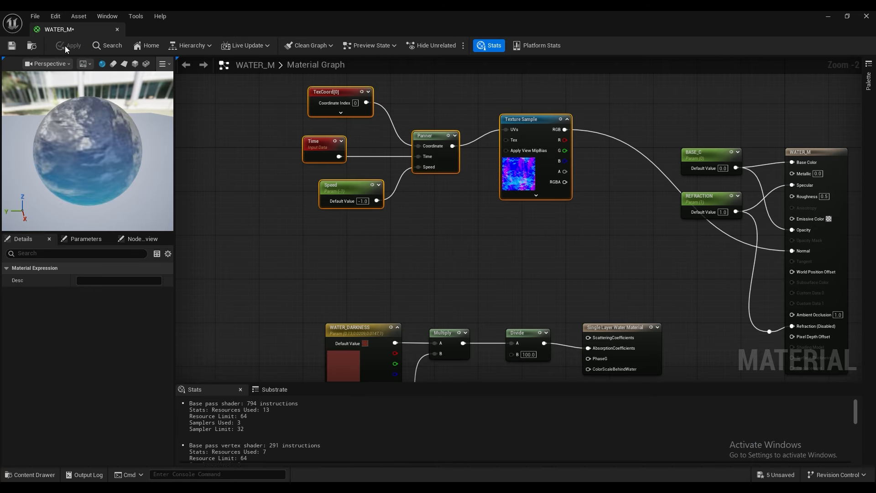
pyautogui.click(828, 17)
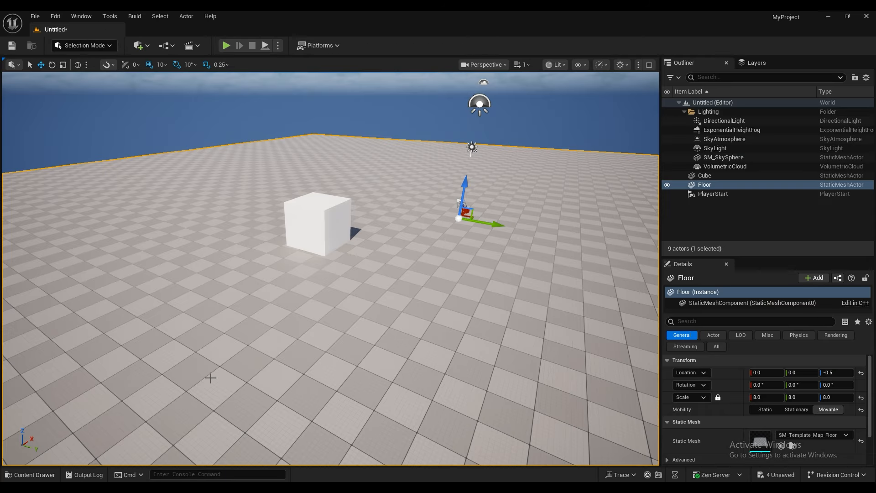
pyautogui.click(30, 475)
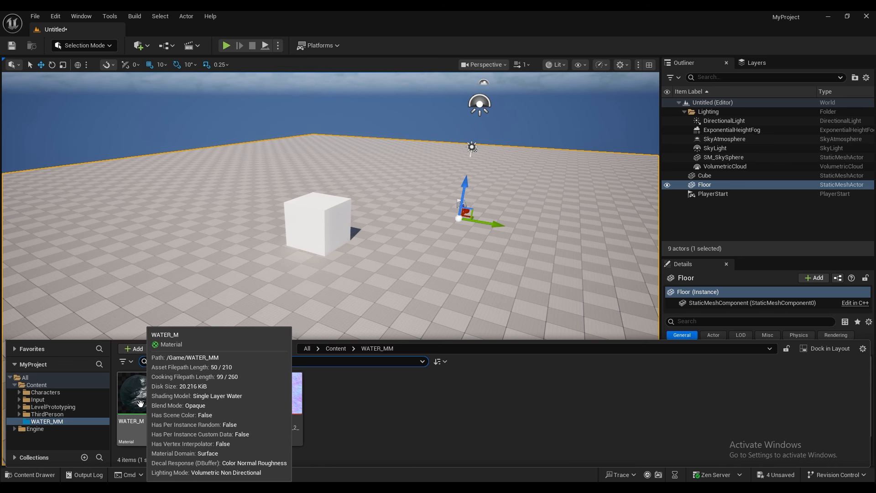
pyautogui.click(242, 248)
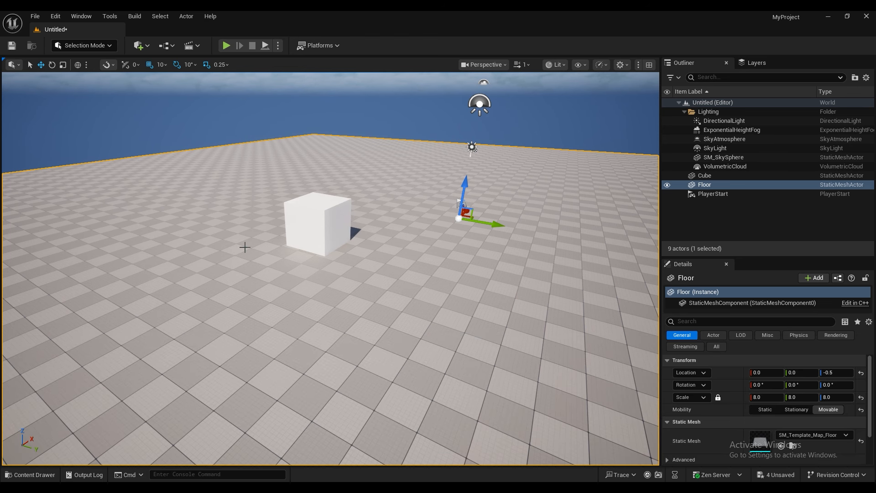
# Step: Add a Plane shape to the level
pyautogui.click(146, 45)
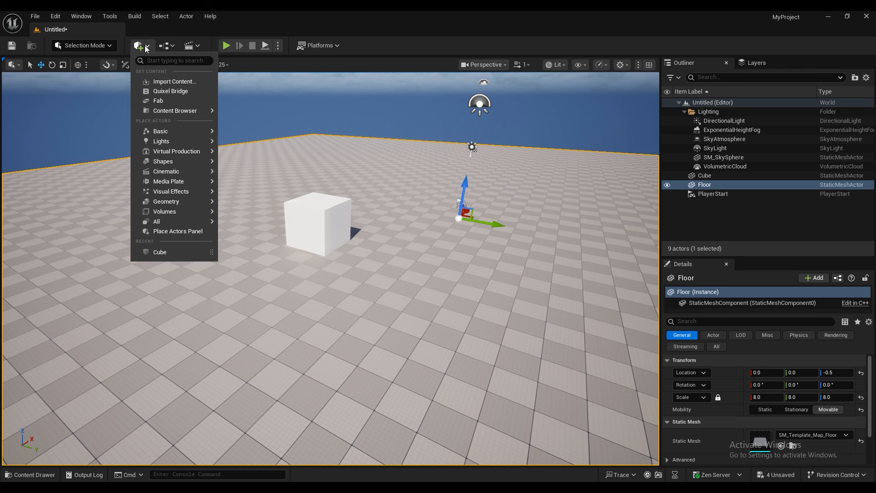
pyautogui.moveTo(208, 138)
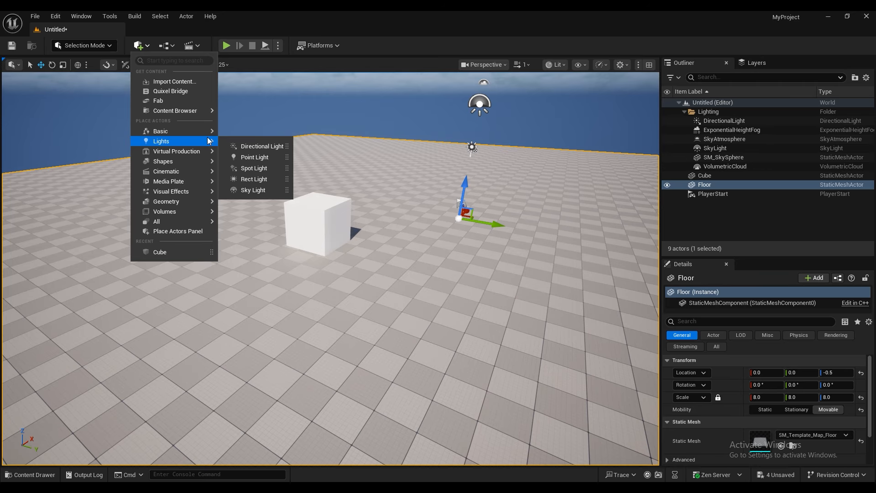
pyautogui.moveTo(190, 162)
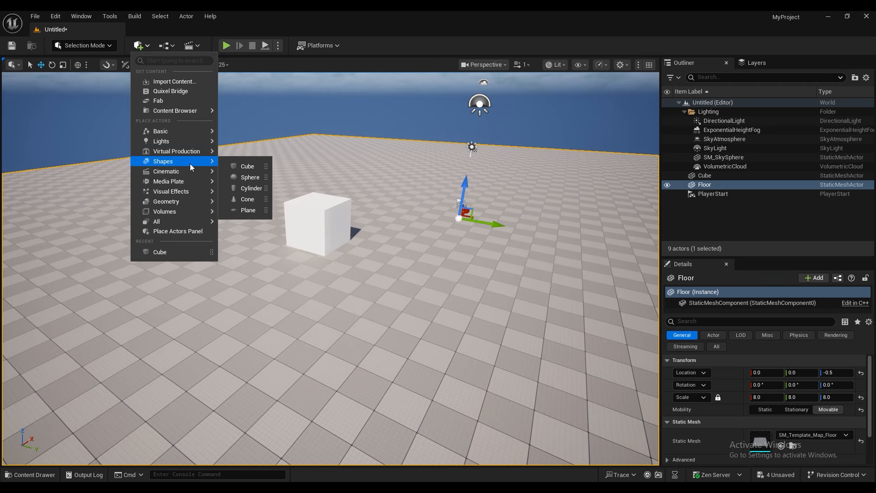
pyautogui.click(247, 211)
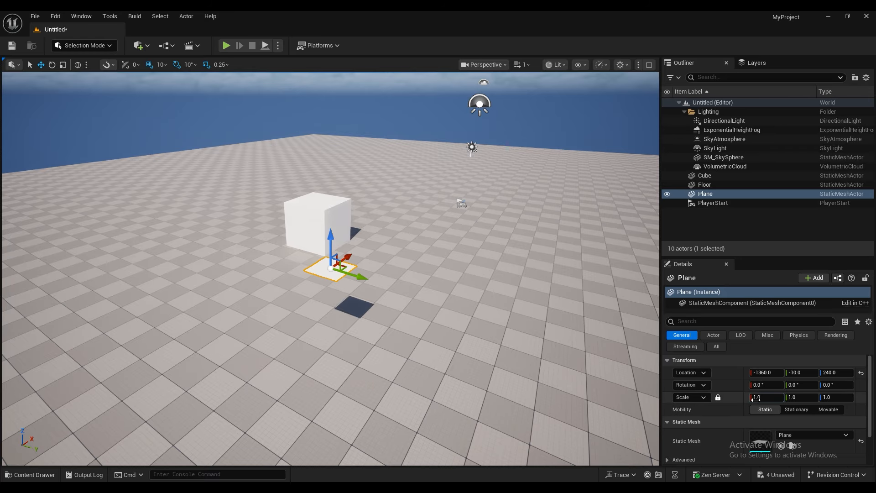
# Step: Scale the plane up to a large water surface and lower it until it cuts through the cube
pyautogui.moveTo(767, 397); pyautogui.dragTo(816, 397)
pyautogui.moveTo(329, 242); pyautogui.dragTo(327, 281)
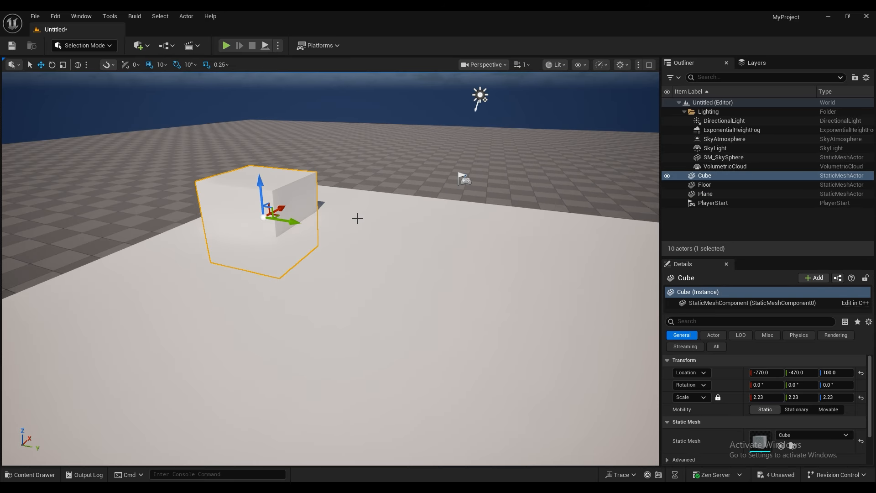
pyautogui.moveTo(358, 227); pyautogui.dragTo(369, 232, button='middle')
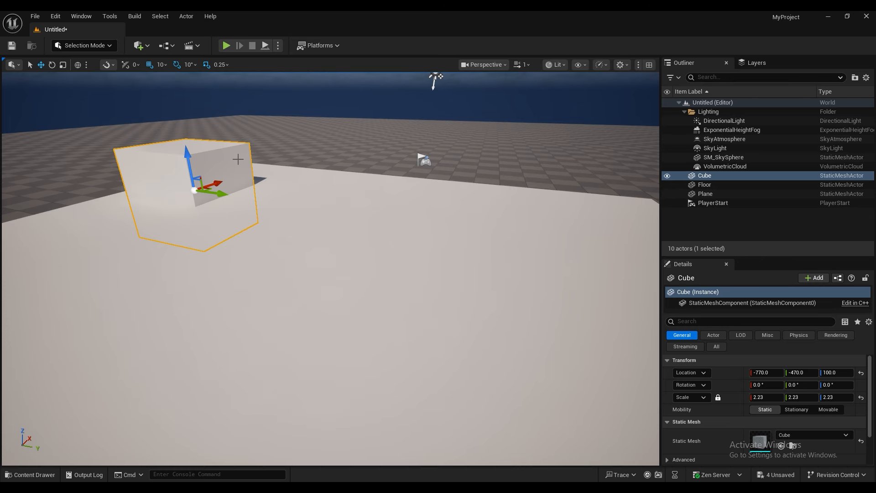
pyautogui.moveTo(249, 211); pyautogui.dragTo(259, 215, button='middle')
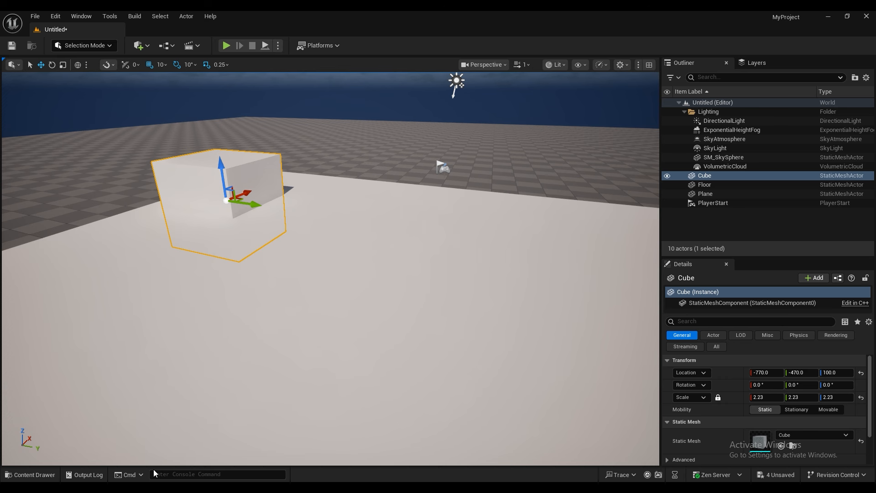
# Step: Apply the WATER_M_Inst material instance to the large plane
pyautogui.click(30, 475)
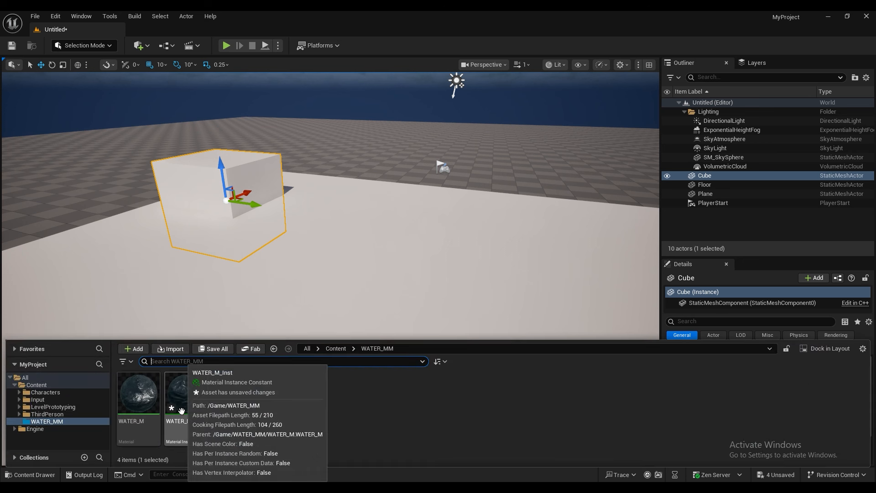
pyautogui.moveTo(186, 405); pyautogui.dragTo(277, 311)
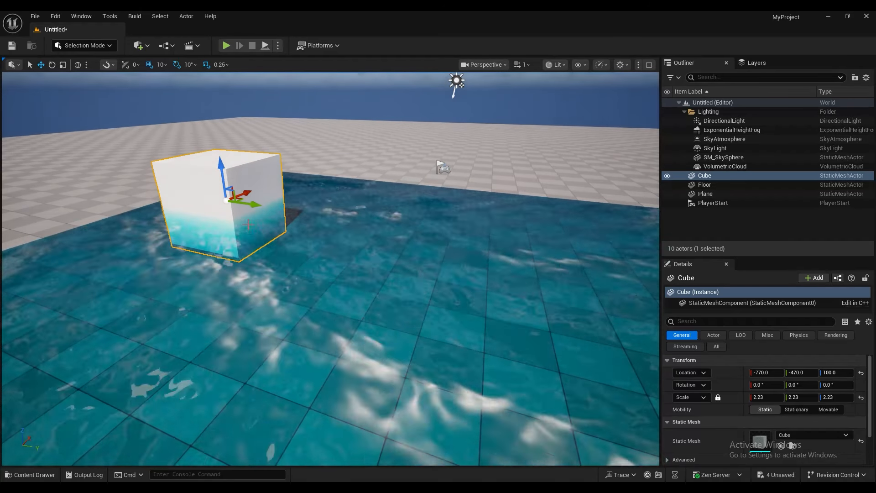
# Step: Examine the water surface and its depth fade around the cube from close up and several angles
pyautogui.moveTo(232, 221); pyautogui.dragTo(224, 211, button='right')
pyautogui.scroll(4, 231, 222)
pyautogui.scroll(3, 231, 228)
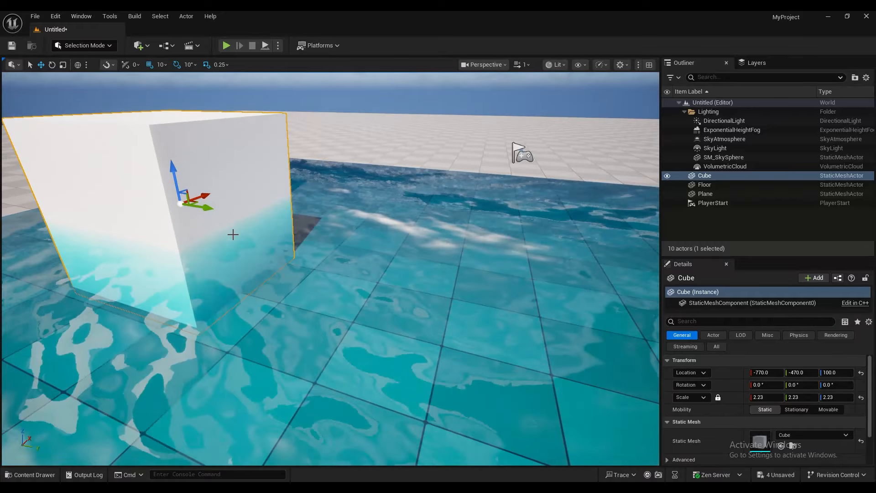
pyautogui.press('a')
pyautogui.moveTo(239, 208); pyautogui.dragTo(226, 198, button='middle')
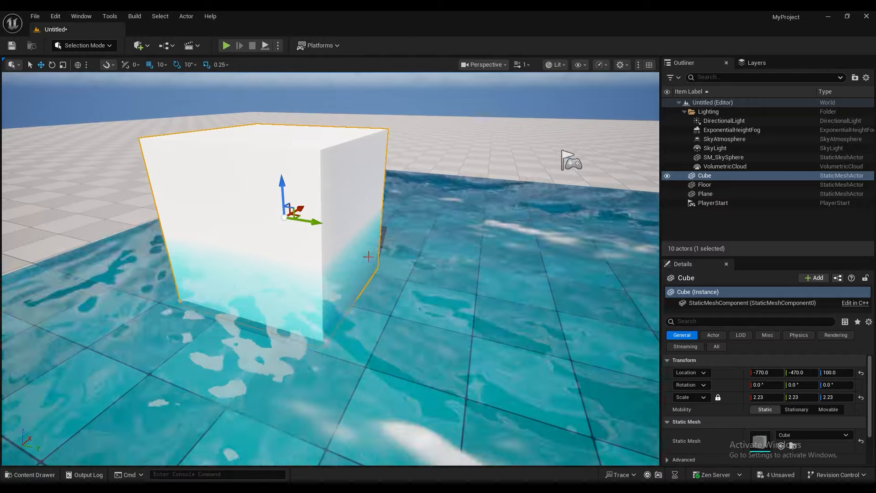
pyautogui.moveTo(367, 256); pyautogui.dragTo(345, 256, button='right')
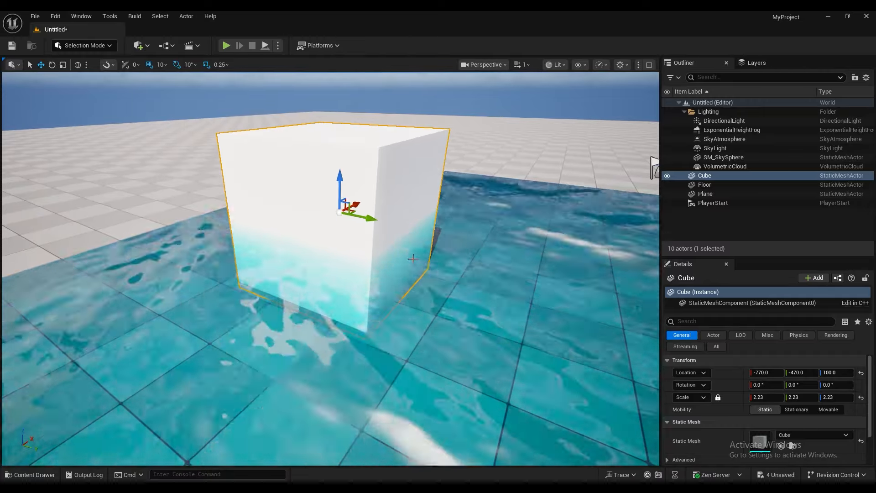
pyautogui.moveTo(413, 260); pyautogui.dragTo(440, 260, button='right')
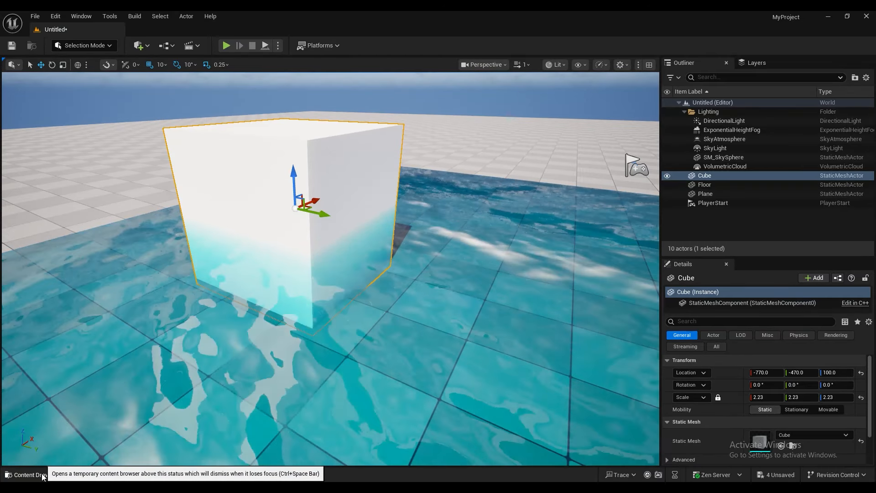
# Step: Reopen the WATER_M material, set the Speed parameter's default value to 1, and apply the change
pyautogui.click(43, 475)
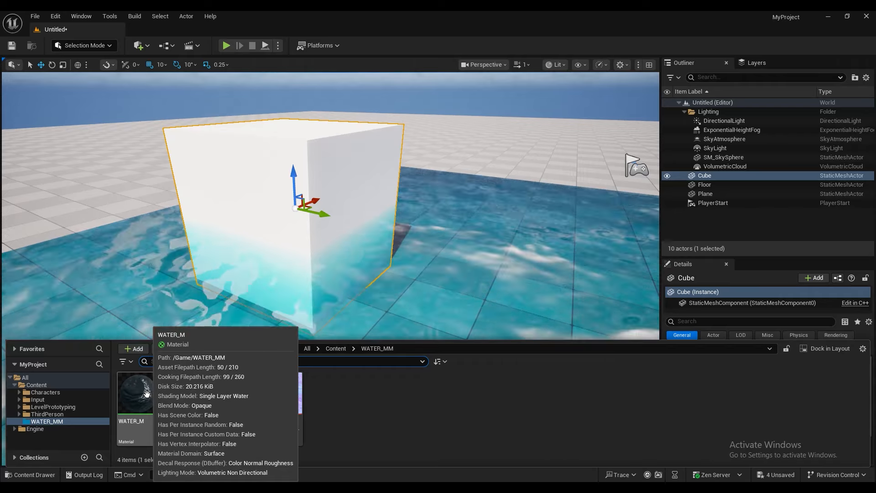
pyautogui.doubleClick(138, 393)
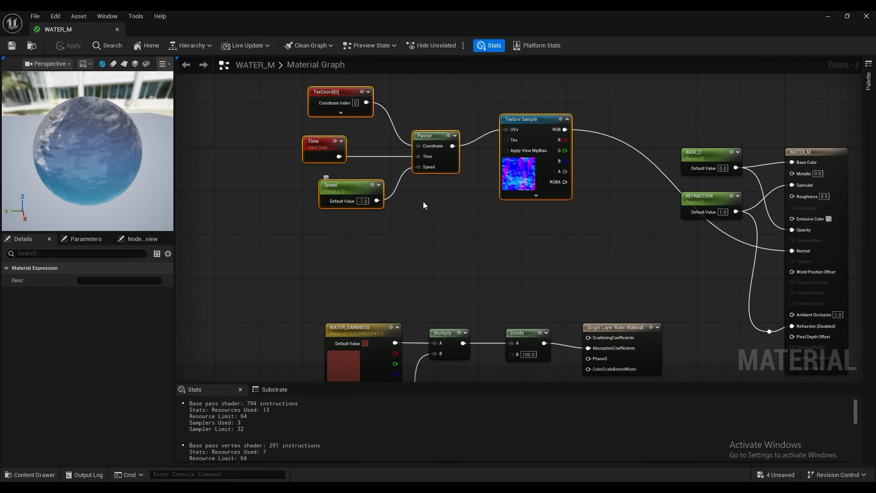
pyautogui.click(362, 201)
pyautogui.write('1')
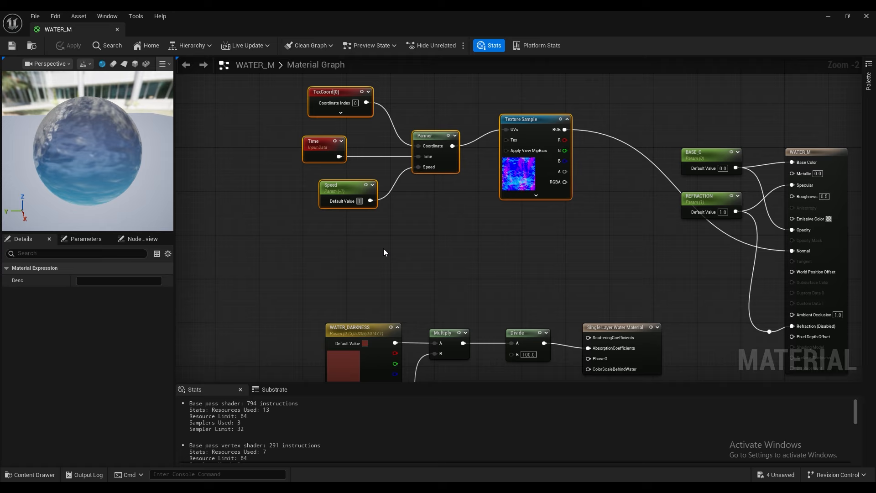
pyautogui.press('Return')
pyautogui.click(384, 249)
pyautogui.click(73, 46)
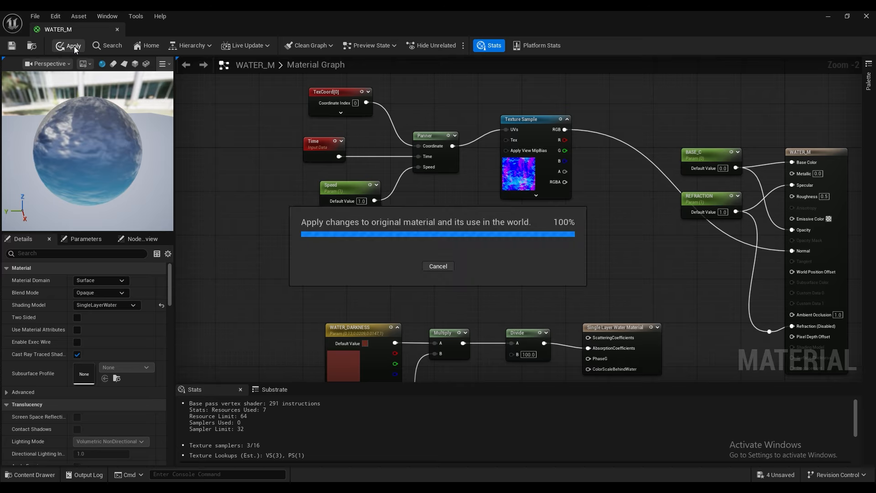
# Step: Open the WATER_M_Inst material instance and place its editor window beside the cube in the level view
pyautogui.click(826, 18)
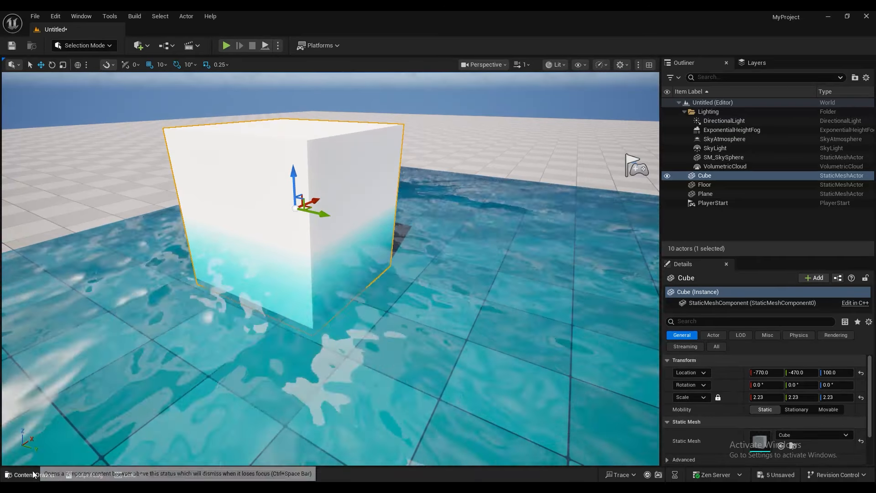
pyautogui.click(31, 474)
pyautogui.doubleClick(189, 396)
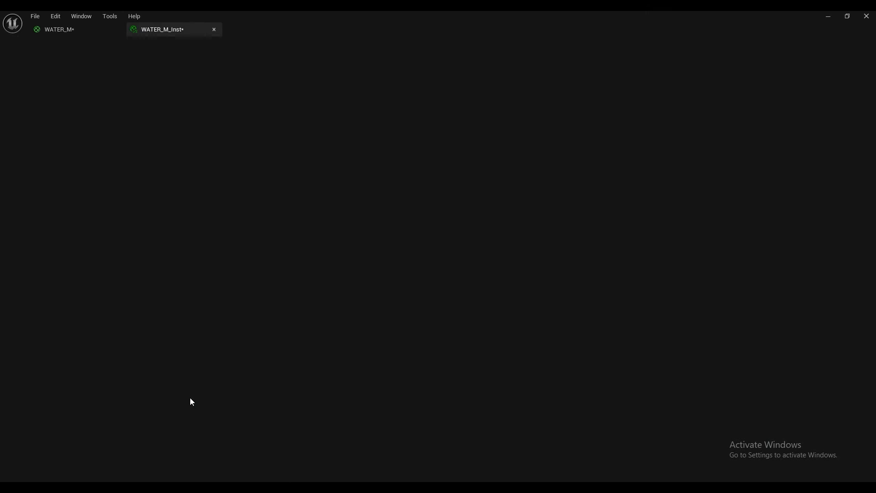
pyautogui.moveTo(517, 11); pyautogui.dragTo(676, 95)
# Step: Expand the scalar and vector parameter groups of WATER_M_Inst and enable overrides for BASE_C, Darkness_ctrl, REFRACTION and Speed
pyautogui.click(624, 183)
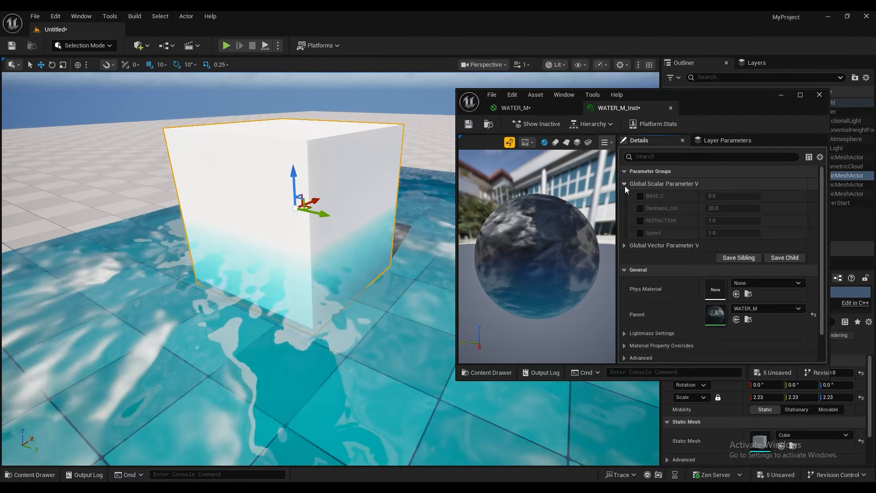
pyautogui.click(625, 245)
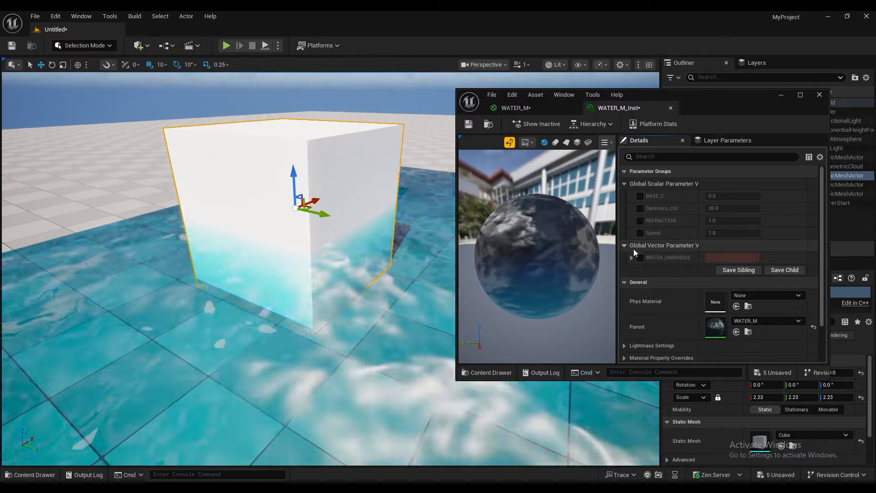
pyautogui.click(641, 196)
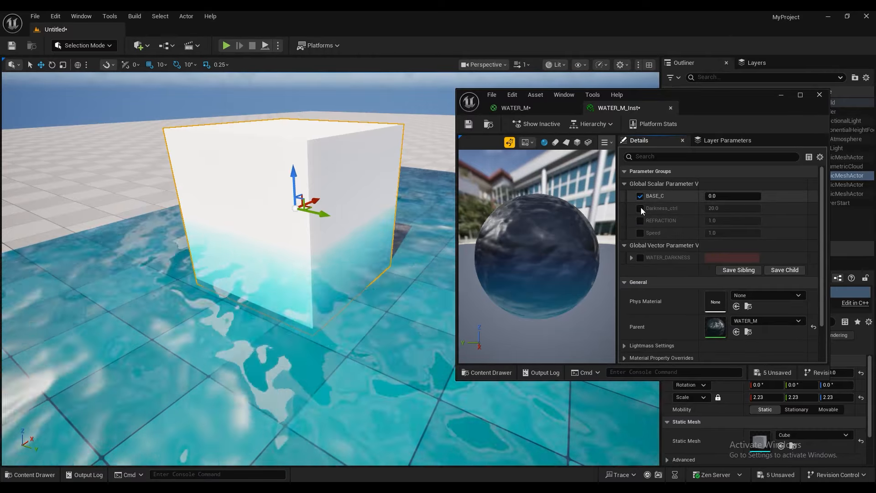
pyautogui.click(641, 208)
pyautogui.click(640, 220)
pyautogui.click(640, 233)
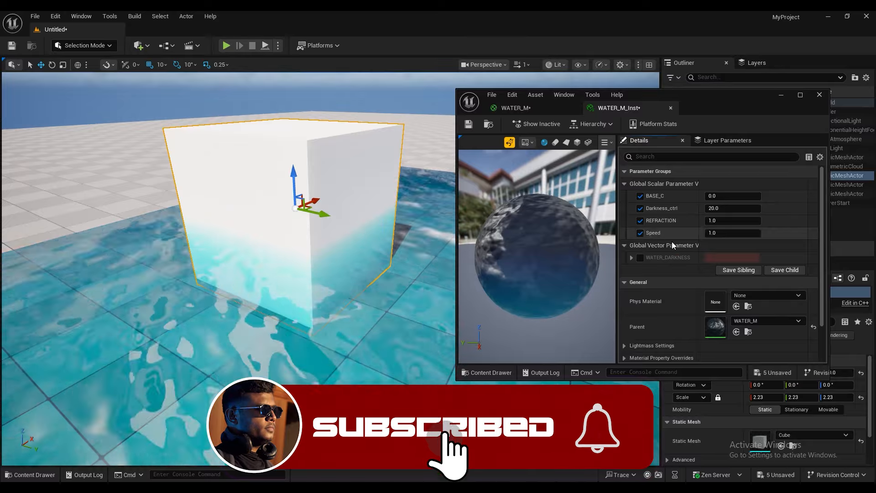
# Step: Set the Speed parameter of the water material instance to 0.06
pyautogui.click(726, 233)
pyautogui.write('0')
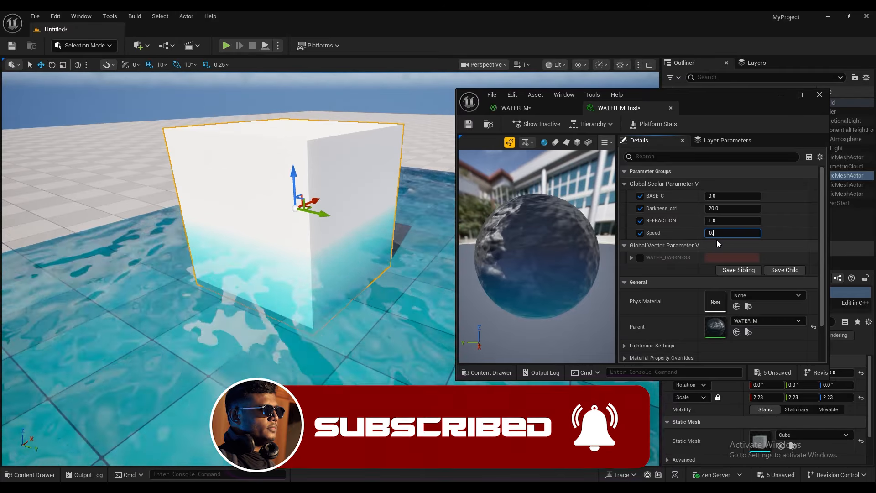
pyautogui.write('.06')
pyautogui.press('Return')
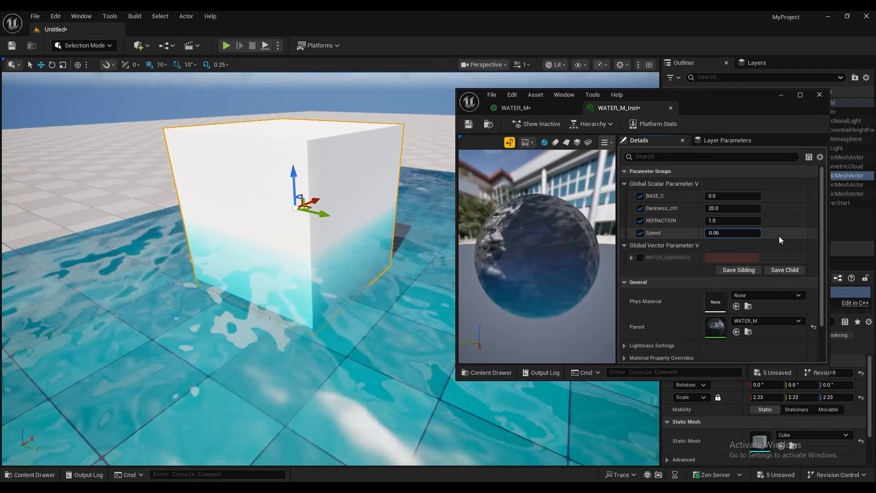
# Step: Lower the instance's REFRACTION parameter to about 0.26
pyautogui.moveTo(338, 273); pyautogui.dragTo(379, 314, button='right')
pyautogui.press('s')
pyautogui.press('w')
pyautogui.press('s')
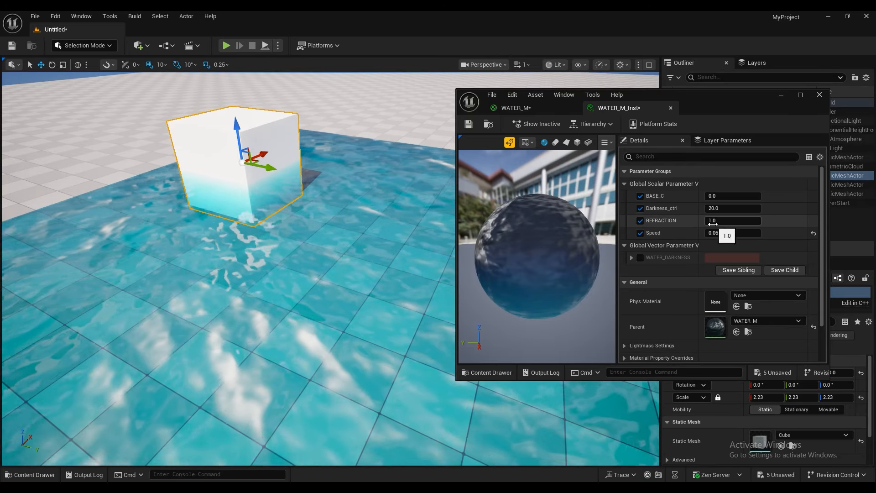
pyautogui.moveTo(714, 221); pyautogui.dragTo(705, 221)
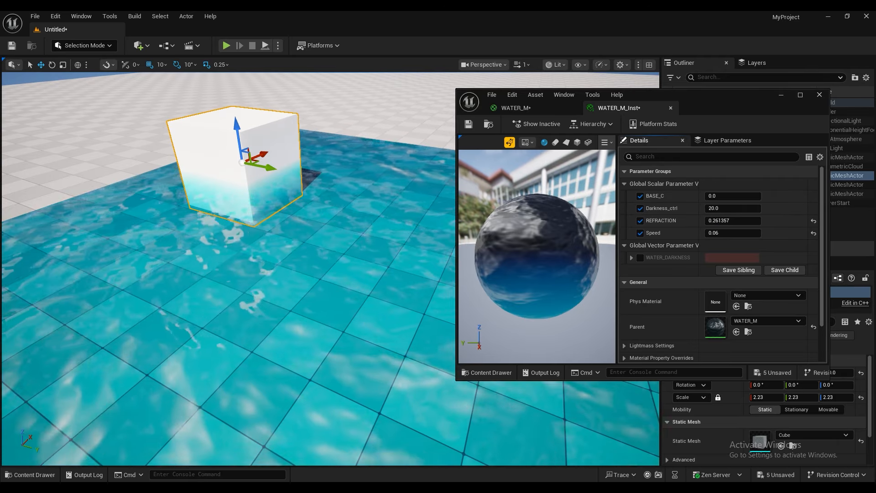
# Step: Raise the instance's Darkness_ctrl parameter to about 51.4
pyautogui.moveTo(292, 256); pyautogui.dragTo(295, 280, button='right')
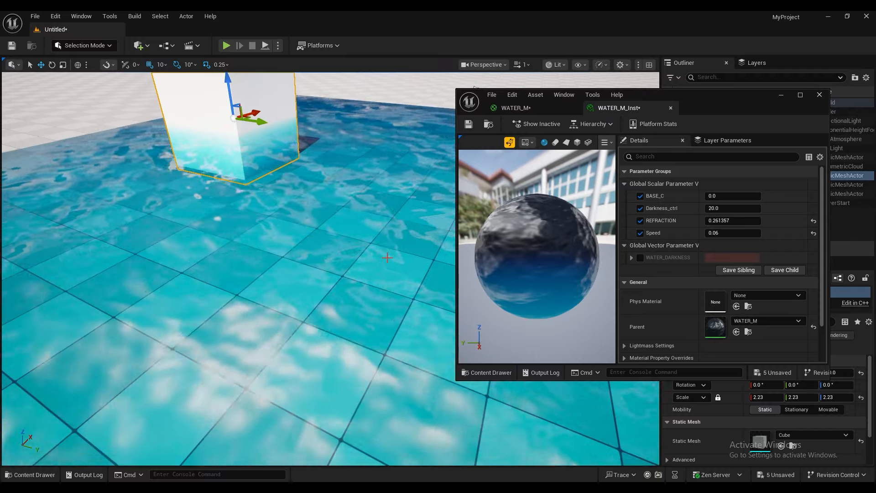
pyautogui.moveTo(369, 251); pyautogui.dragTo(391, 227, button='right')
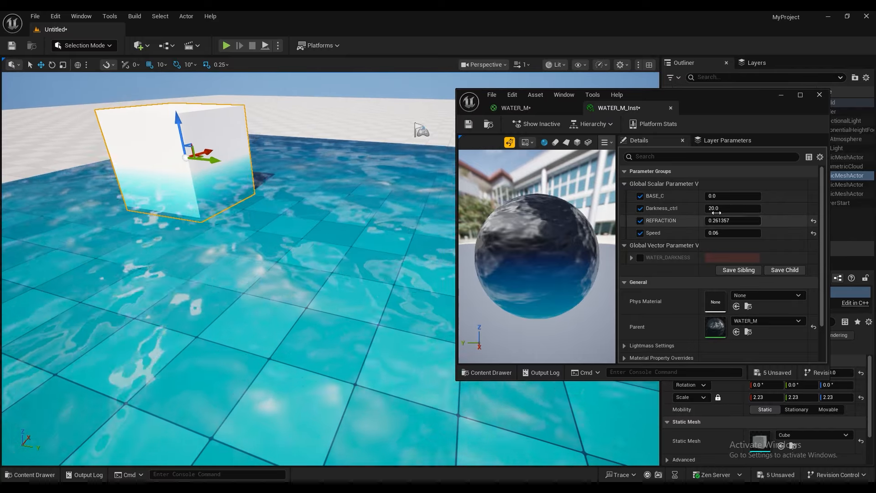
pyautogui.moveTo(719, 213); pyautogui.dragTo(736, 212)
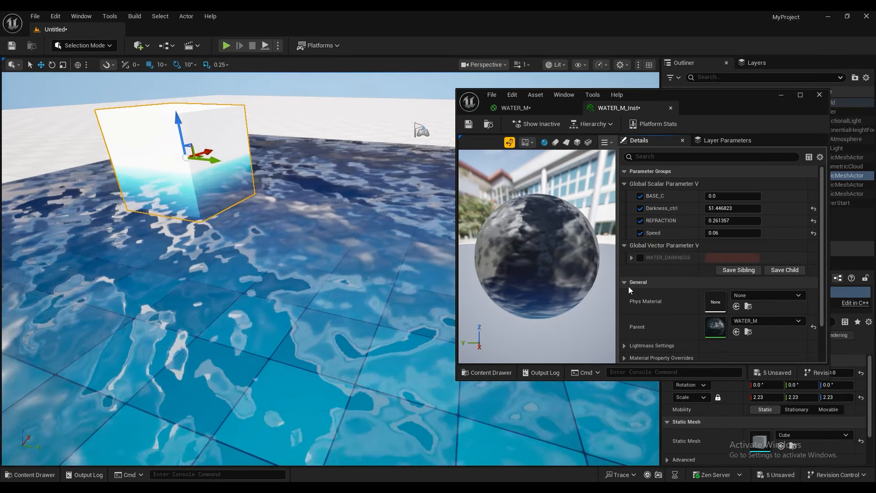
# Step: Override WATER_DARKNESS with the more saturated dark red 651205FF and raise Darkness_ctrl to about 72.8
pyautogui.click(640, 257)
pyautogui.click(719, 258)
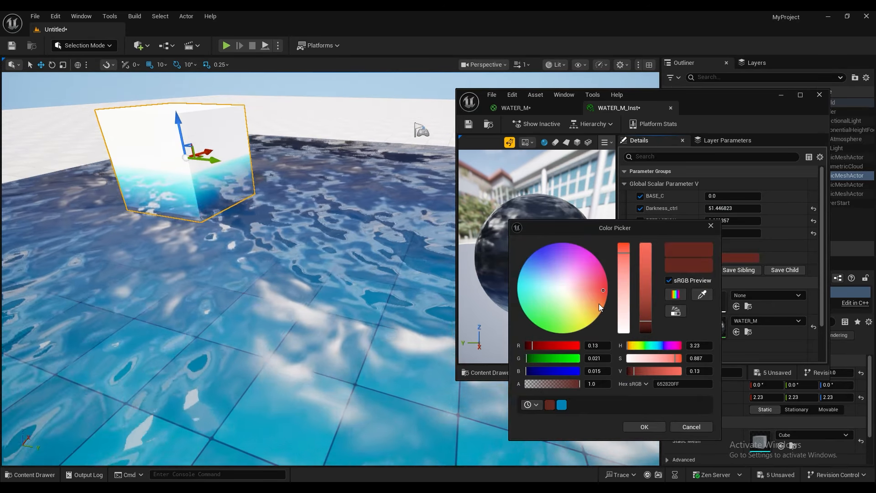
pyautogui.moveTo(602, 286); pyautogui.dragTo(608, 290)
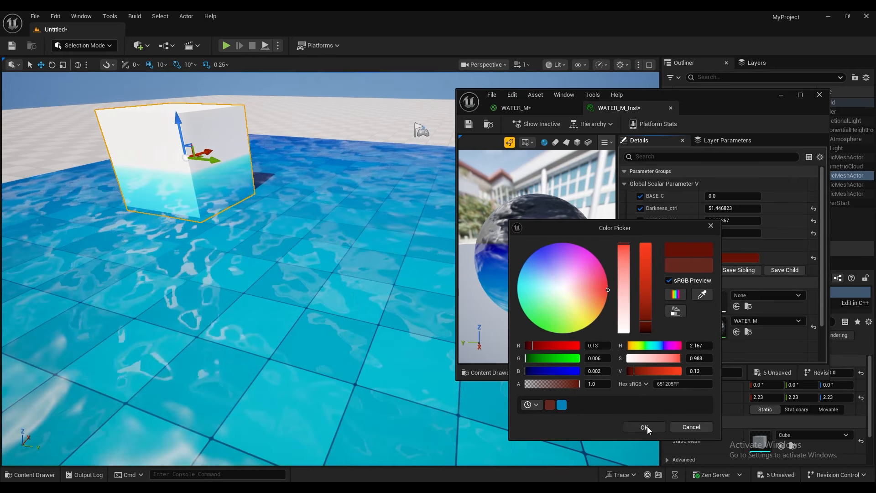
pyautogui.click(645, 426)
pyautogui.moveTo(720, 208)
pyautogui.mouseDown()
pyautogui.moveTo(712, 208)
pyautogui.moveTo(758, 208)
pyautogui.moveTo(726, 208)
pyautogui.mouseUp()
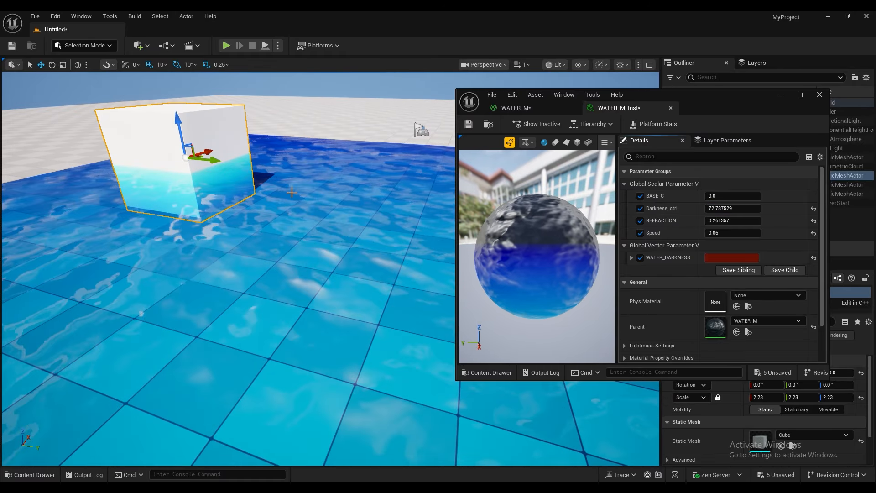
# Step: Select the water plane and raise it vertically against the cube
pyautogui.moveTo(292, 192); pyautogui.dragTo(283, 214, button='right')
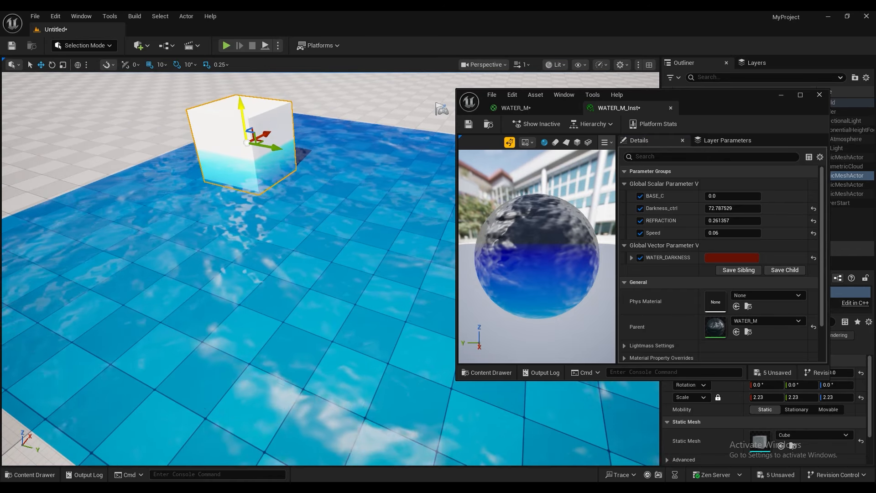
pyautogui.click(262, 252)
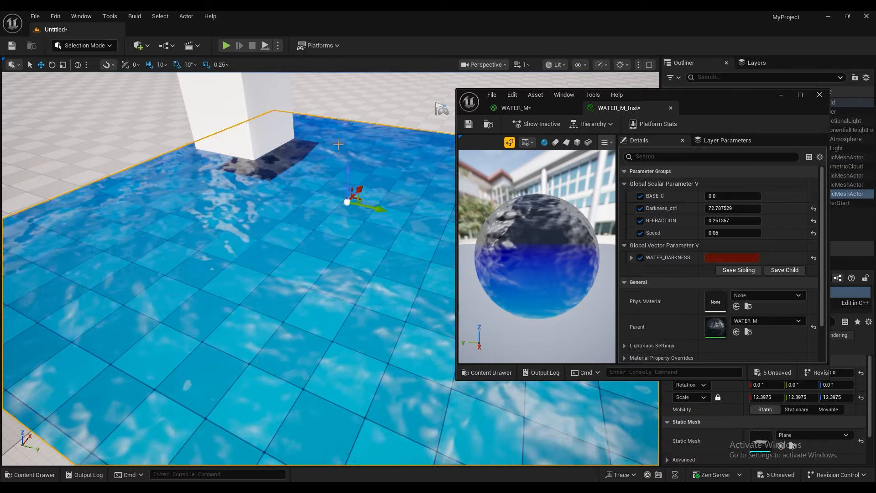
pyautogui.moveTo(353, 167); pyautogui.dragTo(339, 121)
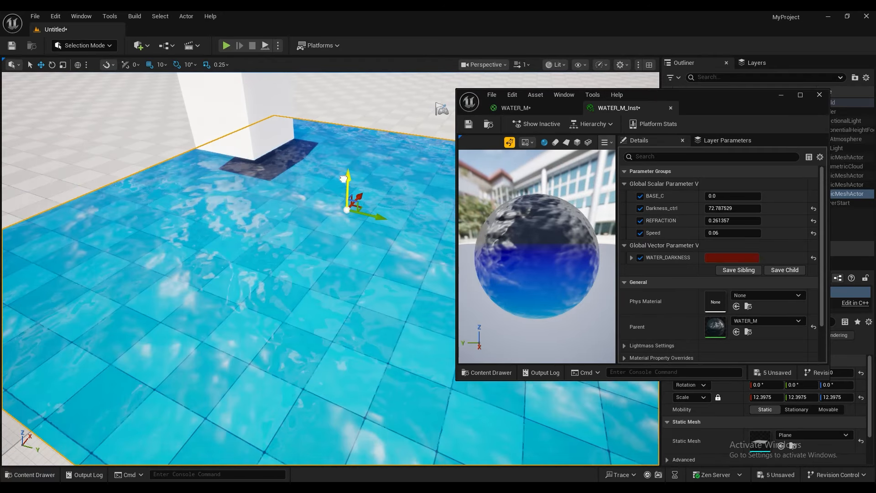
# Step: Lower Darkness_ctrl to about 15.46 and change WATER_DARKNESS to a paler, muted red
pyautogui.moveTo(344, 178); pyautogui.dragTo(345, 203)
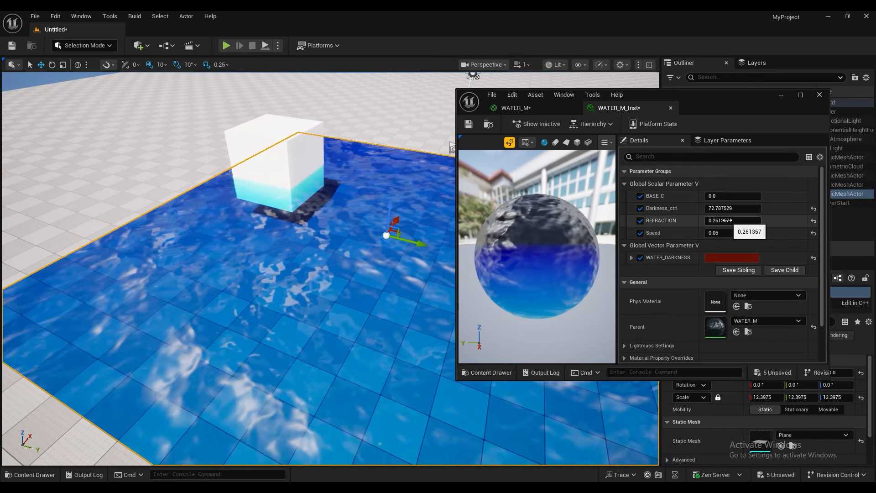
pyautogui.moveTo(736, 208)
pyautogui.mouseDown()
pyautogui.moveTo(712, 208)
pyautogui.moveTo(719, 208)
pyautogui.mouseUp()
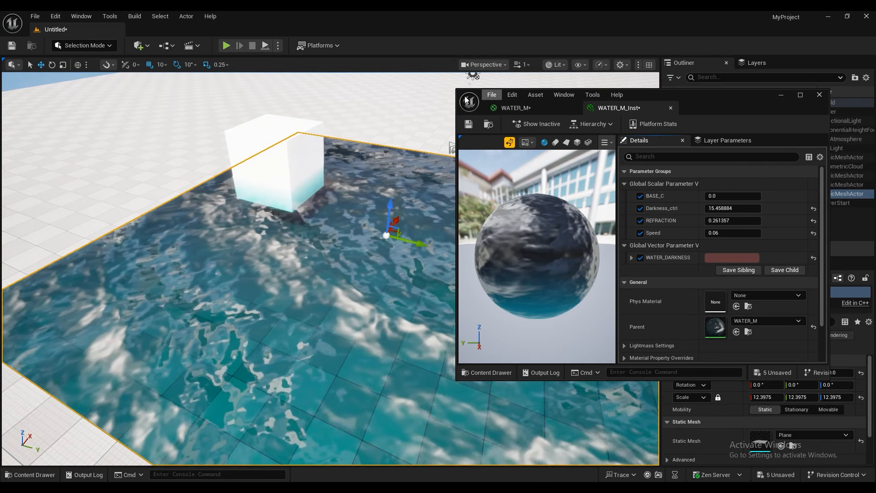
pyautogui.moveTo(438, 162)
pyautogui.mouseDown(button='right')
pyautogui.moveTo(450, 176)
pyautogui.moveTo(445, 187)
pyautogui.moveTo(427, 161)
pyautogui.mouseUp(button='right')
# Step: In the WATER_M graph, set the TexCoord node's UTiling and VTiling to 12, apply the material and check the finer waves
pyautogui.click(510, 110)
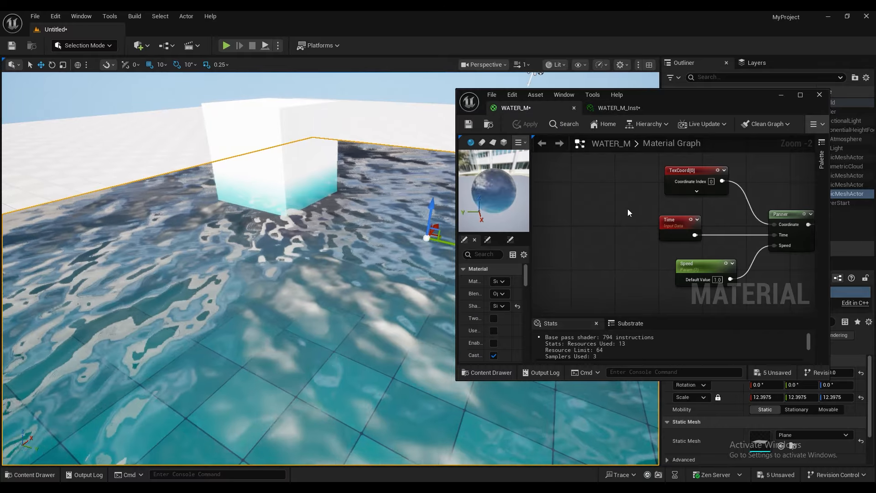
pyautogui.moveTo(703, 183); pyautogui.dragTo(692, 184)
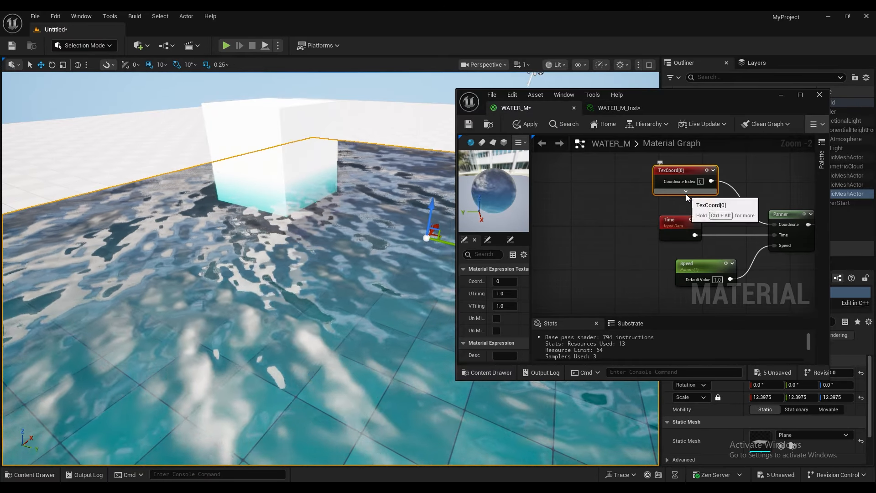
pyautogui.click(685, 191)
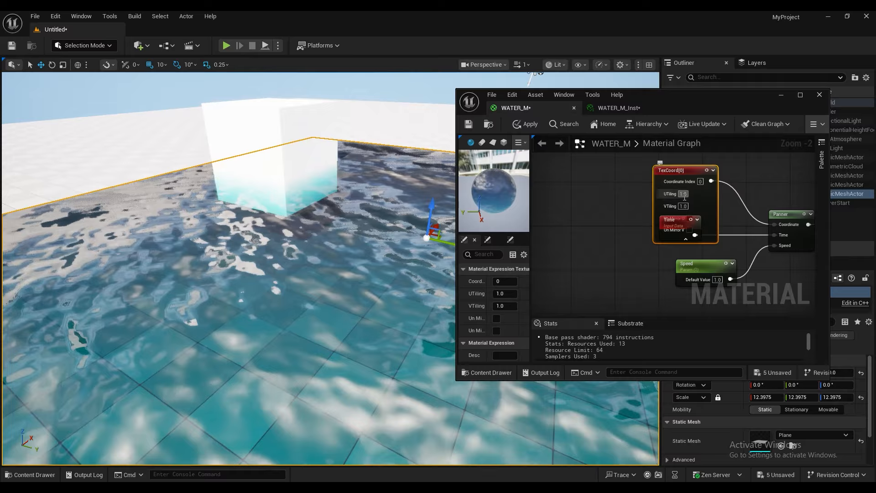
pyautogui.write('12')
pyautogui.click(682, 206)
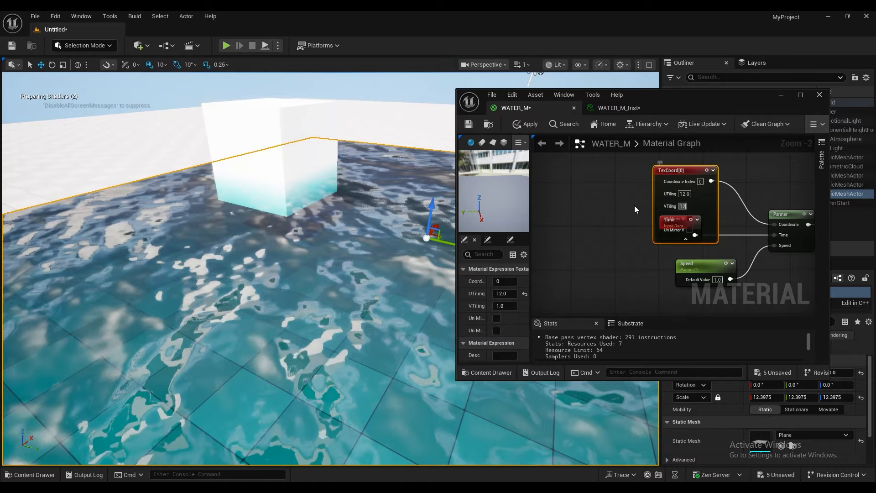
pyautogui.write('12')
pyautogui.click(634, 206)
pyautogui.click(526, 124)
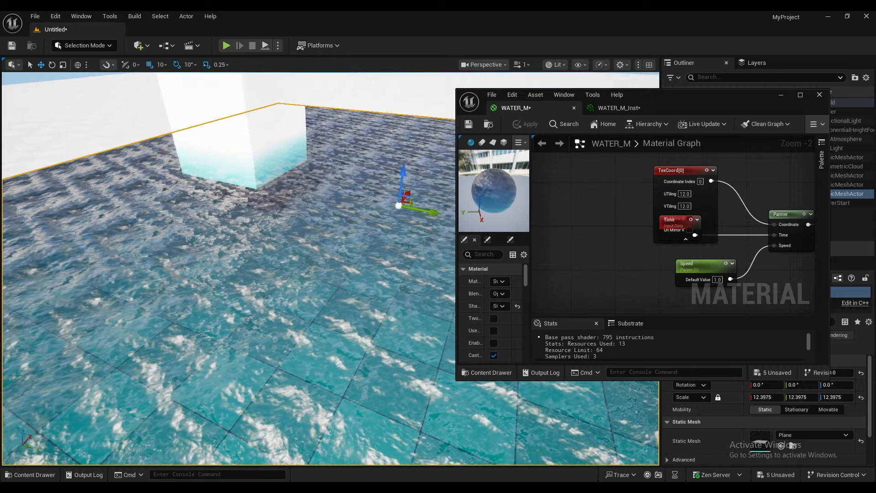
pyautogui.moveTo(274, 256)
pyautogui.mouseDown(button='right')
pyautogui.moveTo(274, 347)
pyautogui.moveTo(263, 249)
pyautogui.moveTo(353, 266)
pyautogui.moveTo(292, 263)
pyautogui.moveTo(275, 247)
pyautogui.mouseUp(button='right')
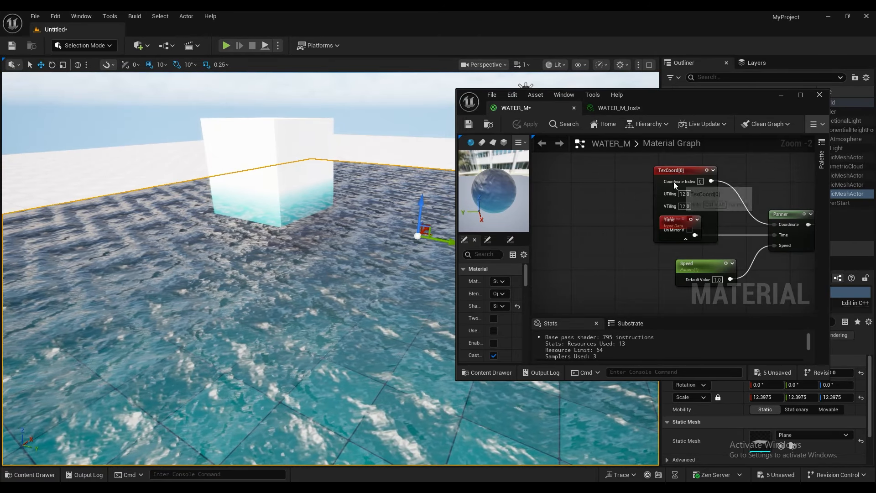
# Step: Maximize the material editor, move the Time node clear of TexCoord, and reposition the normal-map node group away from the material output
pyautogui.moveTo(670, 221); pyautogui.dragTo(641, 254)
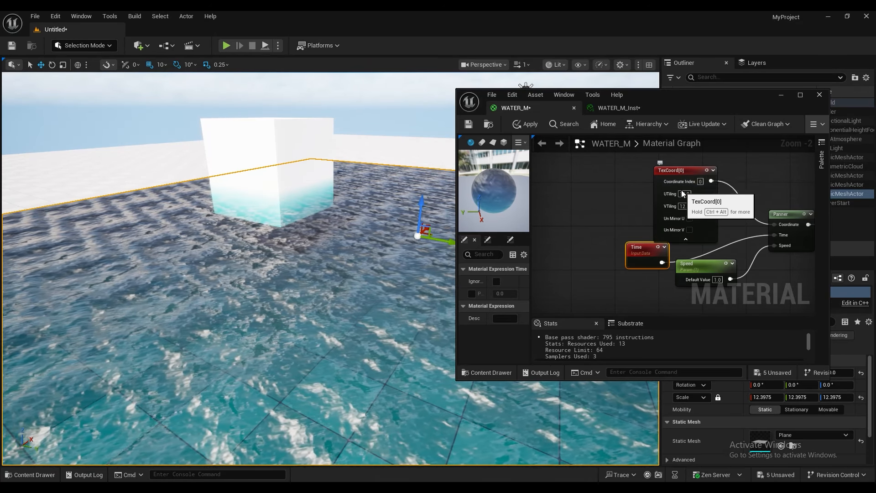
pyautogui.click(801, 96)
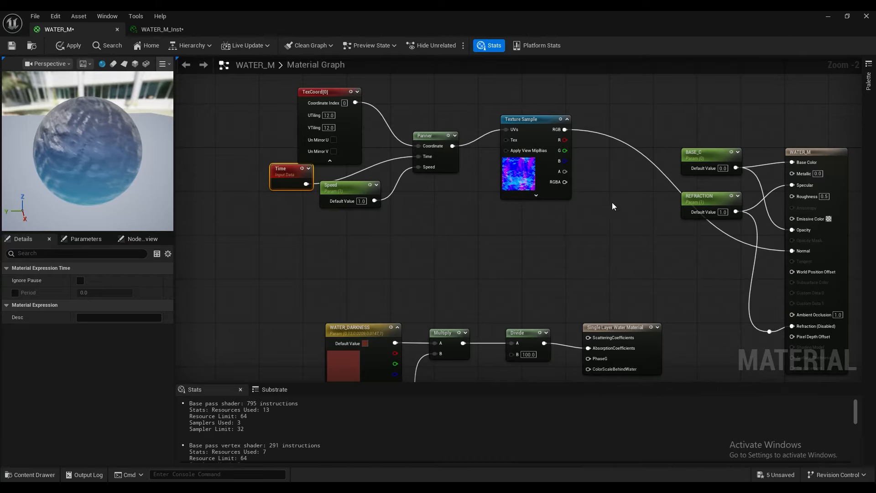
pyautogui.moveTo(568, 234); pyautogui.dragTo(620, 261, button='right')
pyautogui.moveTo(620, 261); pyautogui.dragTo(348, 111)
pyautogui.moveTo(349, 112); pyautogui.dragTo(349, 188, button='right')
pyautogui.moveTo(391, 195); pyautogui.dragTo(424, 109)
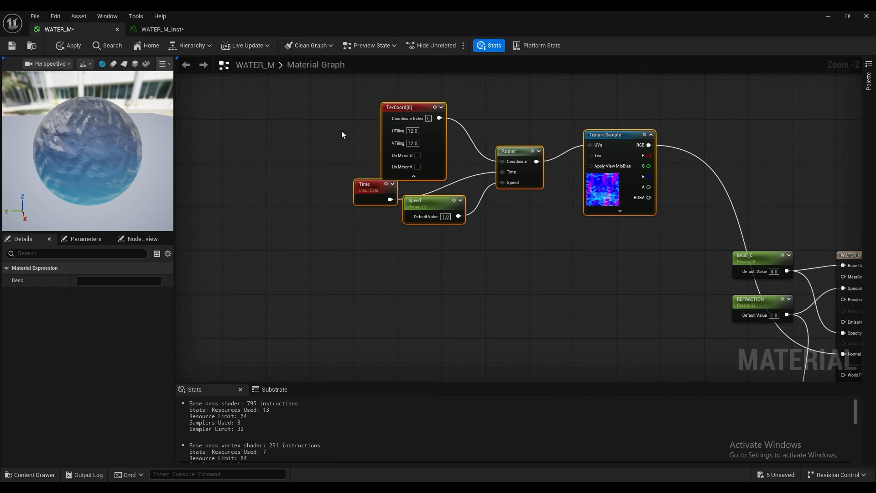
pyautogui.moveTo(397, 113); pyautogui.dragTo(315, 124)
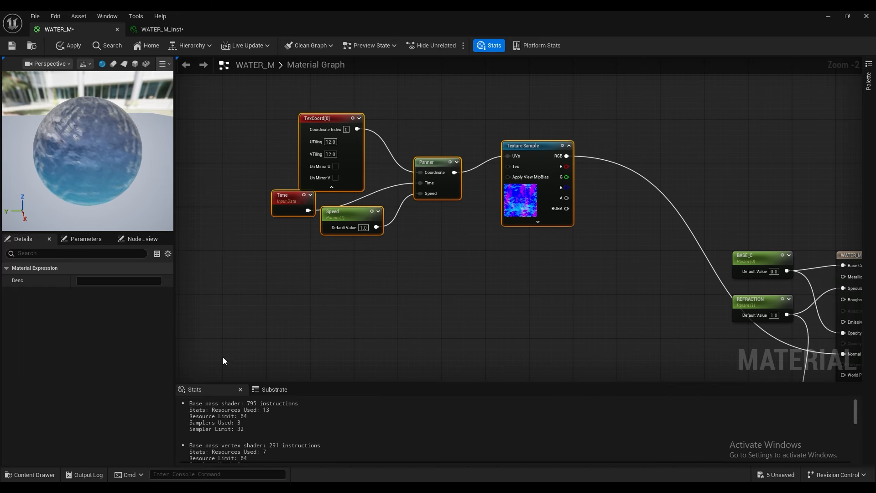
# Step: Check the water normal textures in the WATER_MM folder, then duplicate the normal-map node group and place the copy below the original
pyautogui.click(31, 479)
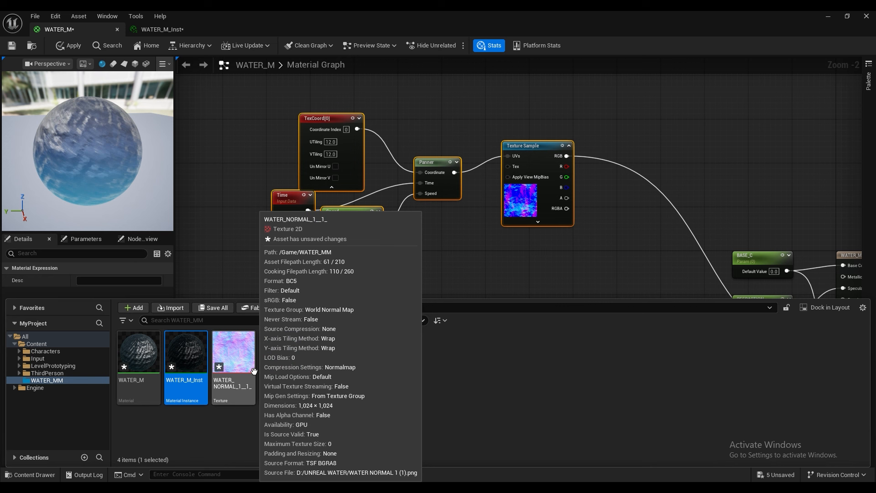
pyautogui.click(313, 430)
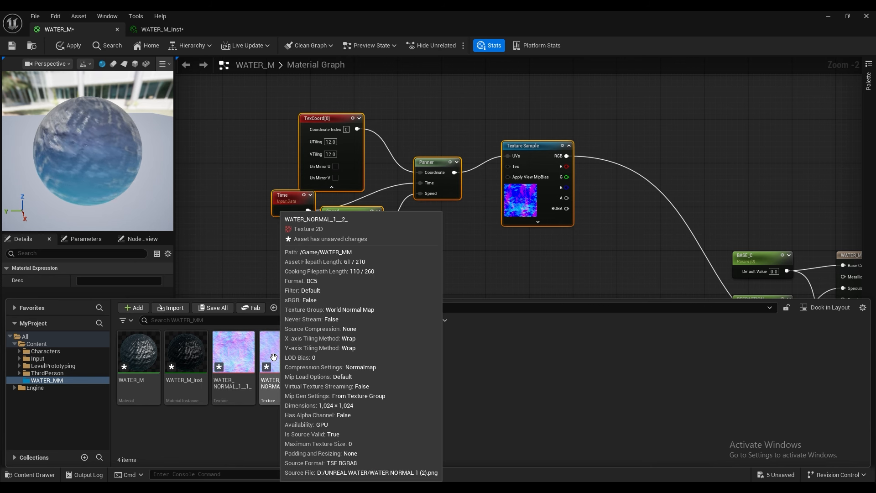
pyautogui.moveTo(564, 247); pyautogui.dragTo(396, 168)
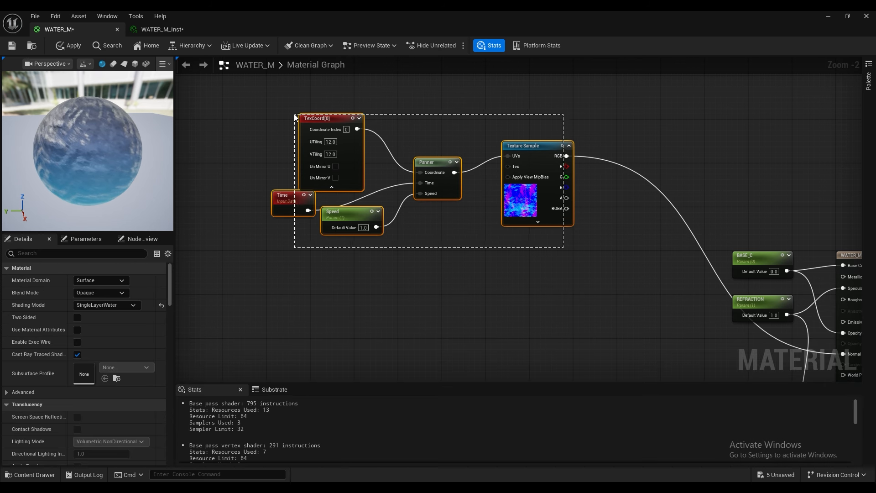
pyautogui.moveTo(294, 115); pyautogui.dragTo(294, 114)
pyautogui.hotkey('ctrl', 'd')
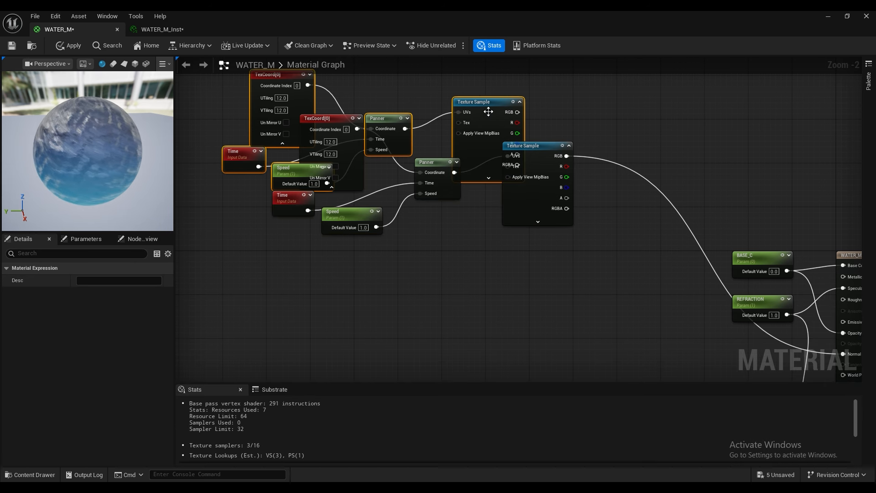
pyautogui.moveTo(488, 112); pyautogui.dragTo(543, 287)
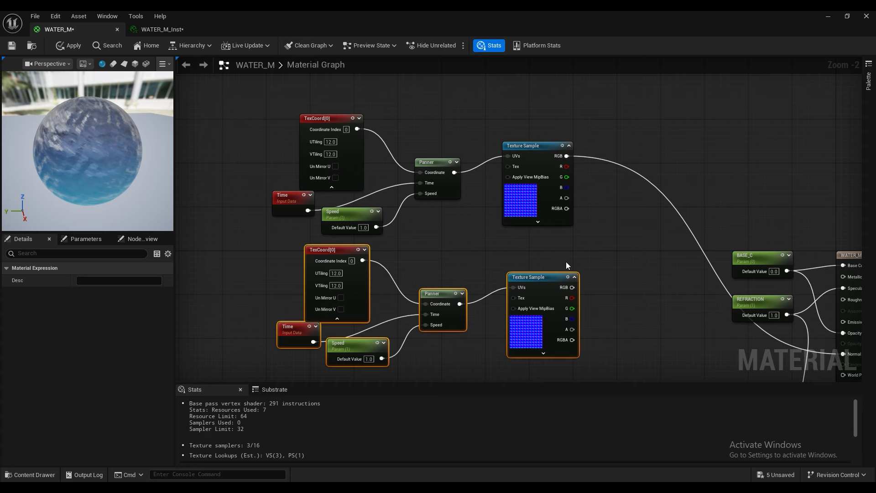
# Step: Assign the WATER_NORMAL_1__2_ texture from the WATER_MM folder to the lower Texture Sample node
pyautogui.click(548, 278)
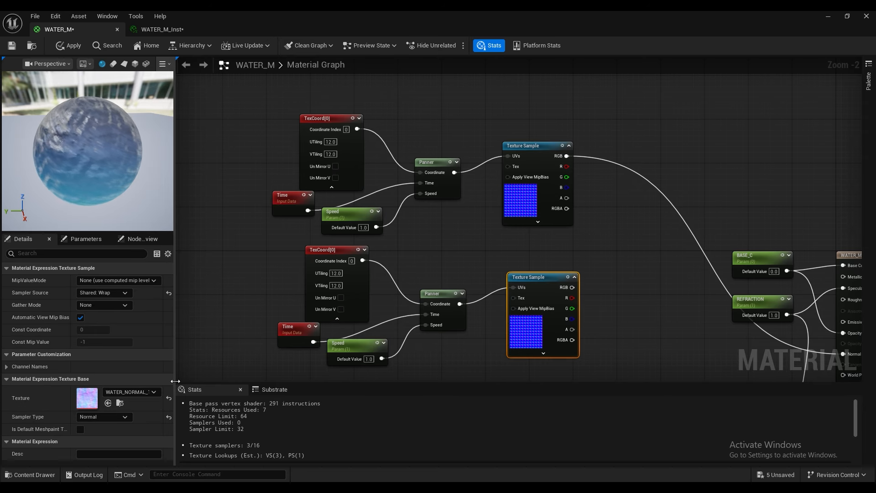
pyautogui.moveTo(175, 381); pyautogui.dragTo(219, 381)
pyautogui.click(35, 472)
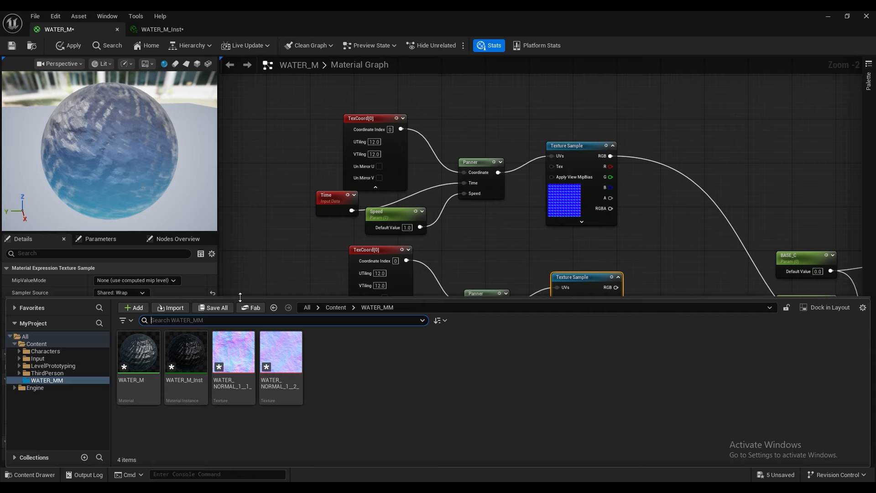
pyautogui.moveTo(240, 297); pyautogui.dragTo(104, 394)
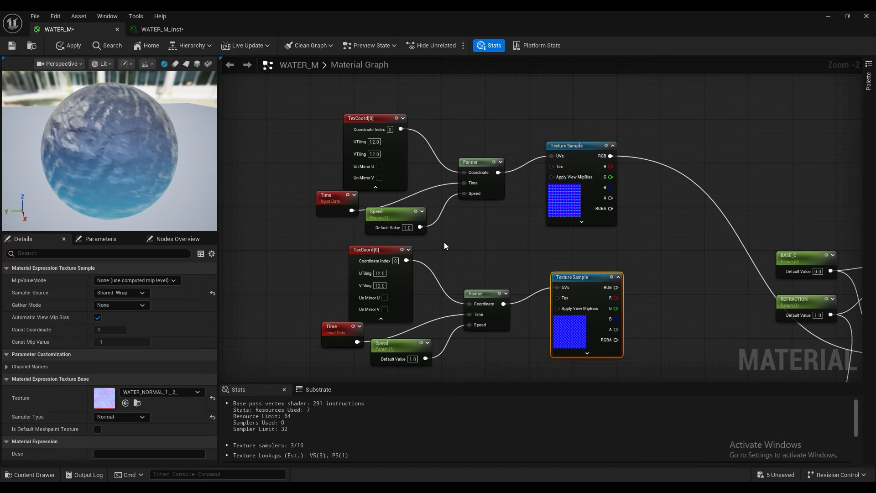
# Step: Set UTiling and VTiling to 3 on the lower TexCoord node
pyautogui.click(379, 273)
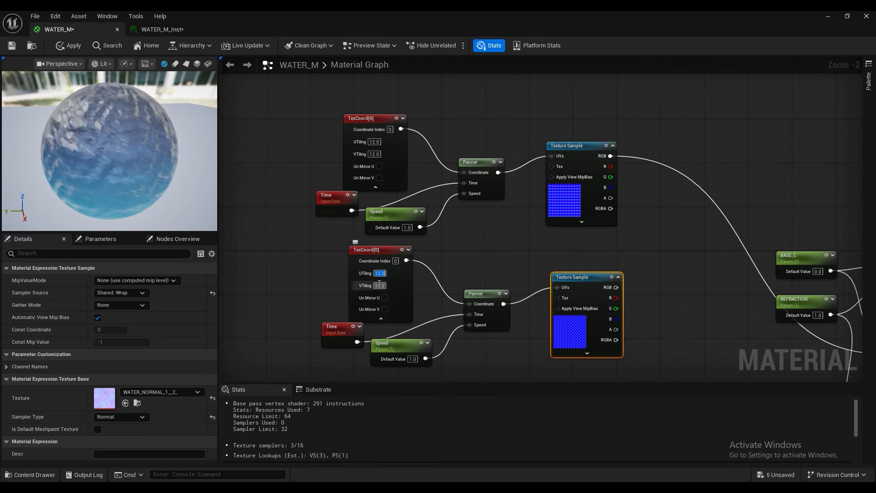
pyautogui.write('3')
pyautogui.click(379, 284)
pyautogui.write('3')
pyautogui.click(316, 279)
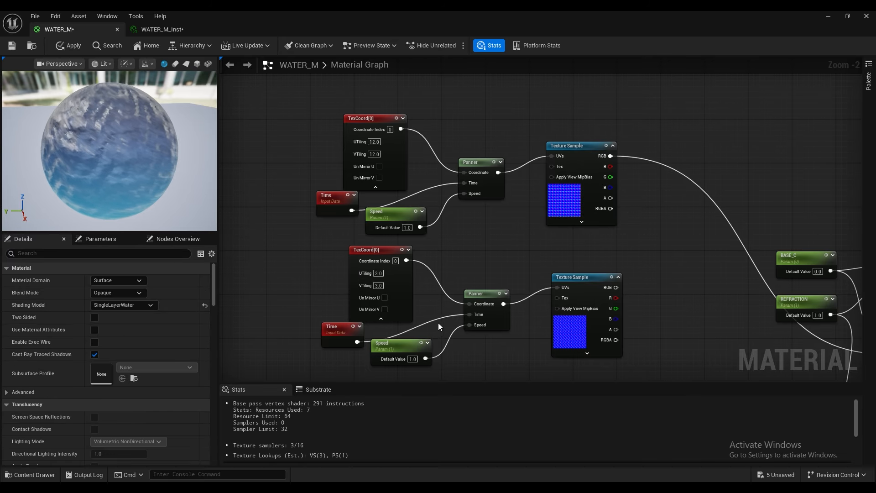
# Step: Change the lower Speed parameter's default value to 0.06 and then reverse its direction with -0.06
pyautogui.click(412, 359)
pyautogui.write('0')
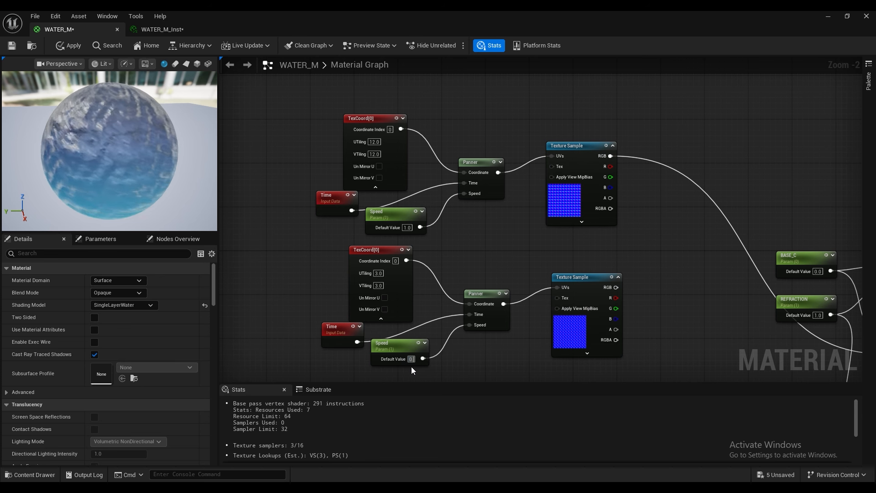
pyautogui.press('Return')
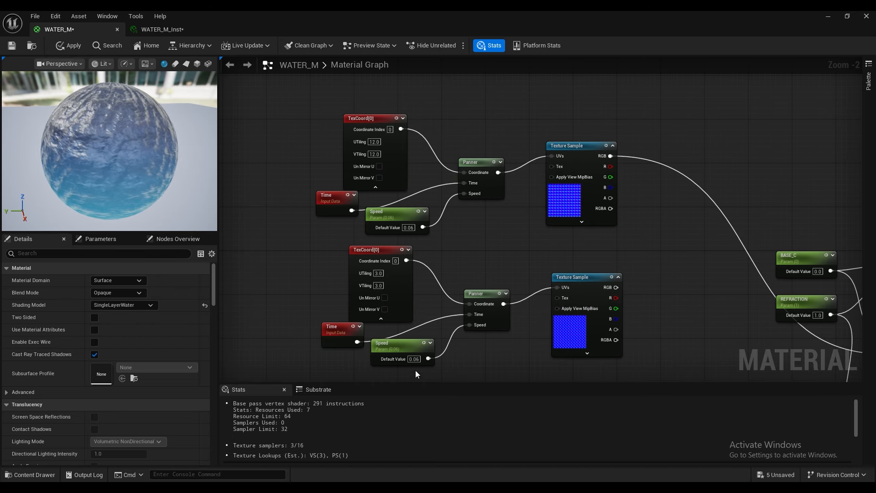
pyautogui.click(414, 359)
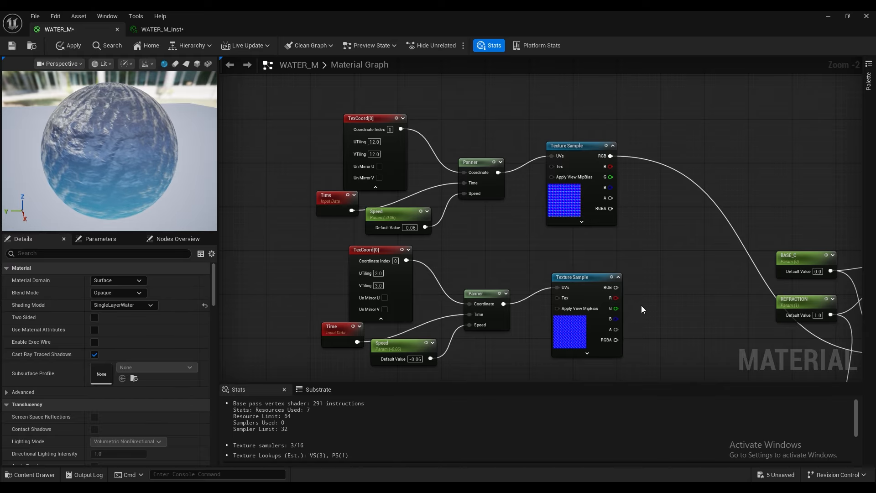
# Step: Add a Lerp node between the Texture Samples and the material output, and disconnect the upper Texture Sample's RGB from Normal
pyautogui.moveTo(642, 305); pyautogui.dragTo(536, 267, button='right')
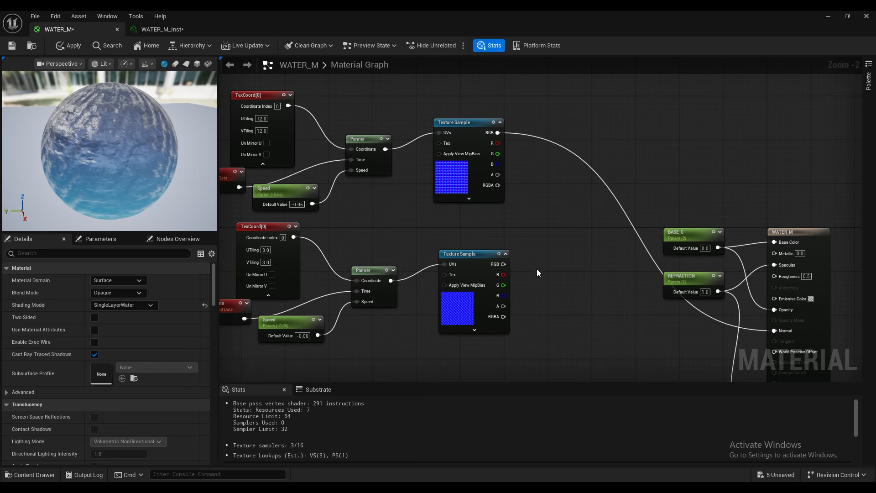
pyautogui.click(572, 190)
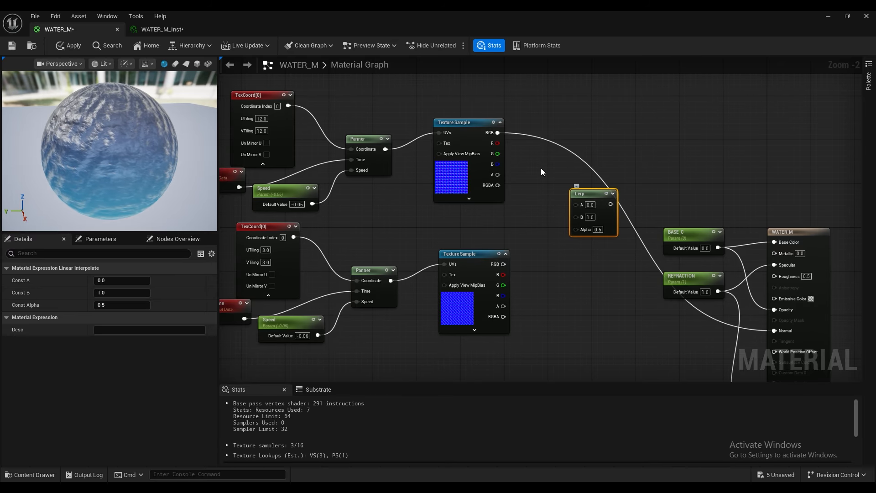
pyautogui.hotkey('ctrl', 'space')
pyautogui.keyDown('alt'); pyautogui.click(497, 133); pyautogui.keyUp('alt')
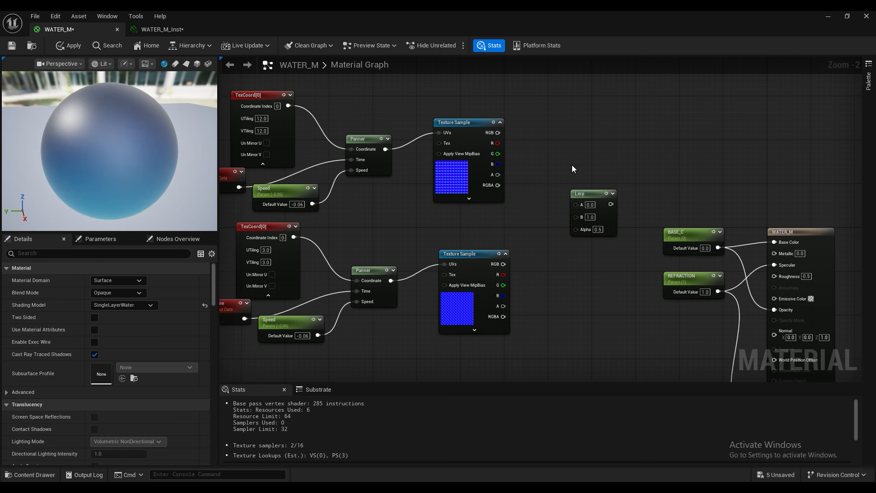
pyautogui.moveTo(594, 194); pyautogui.dragTo(604, 188)
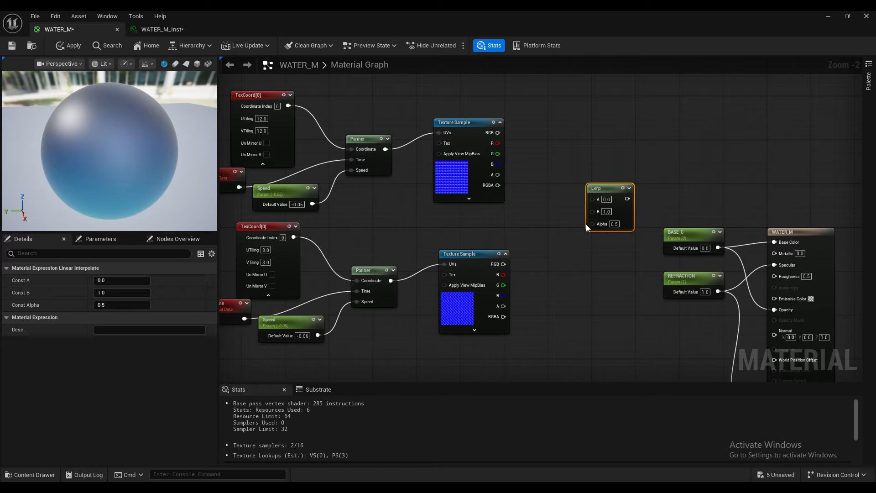
# Step: Search the available graph nodes for "texture" to add another node near the Texture Samples
pyautogui.rightClick(518, 229)
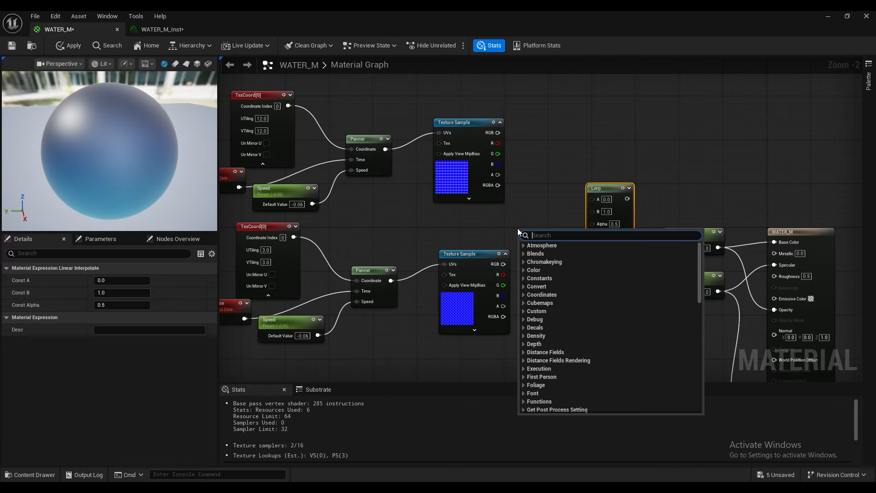
pyautogui.write('c')
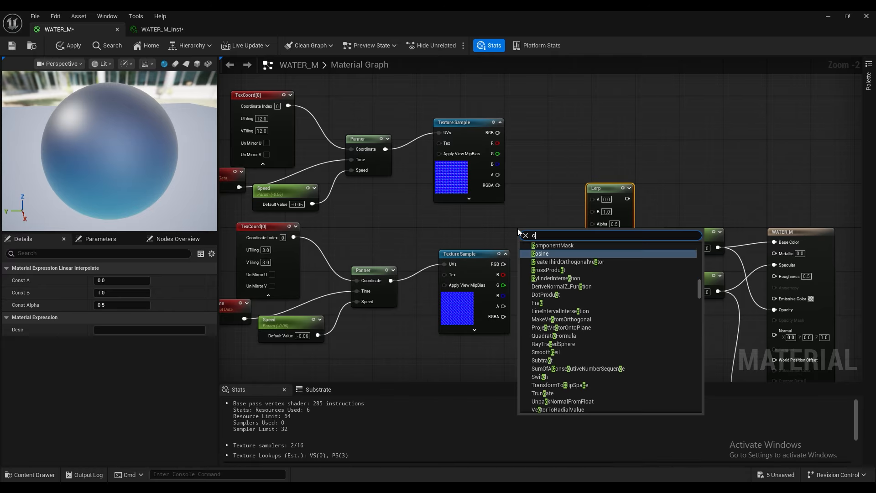
pyautogui.press('BackSpace')
pyautogui.write('textu')
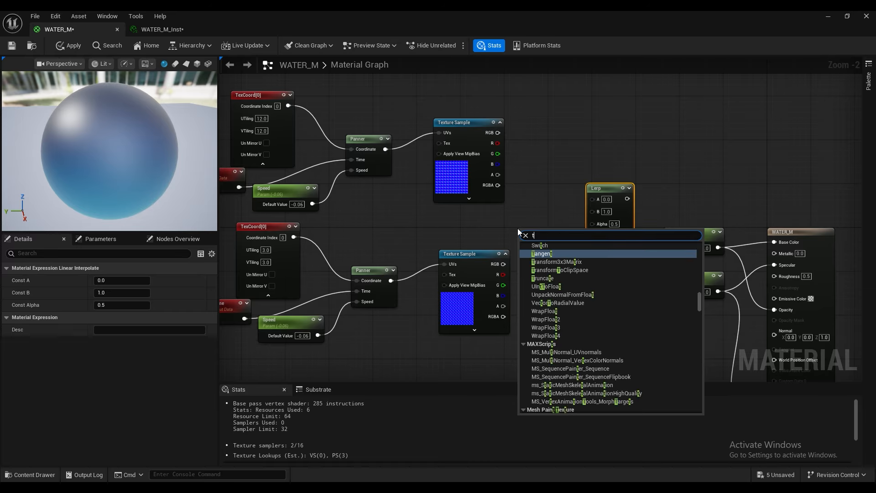
pyautogui.write('re')
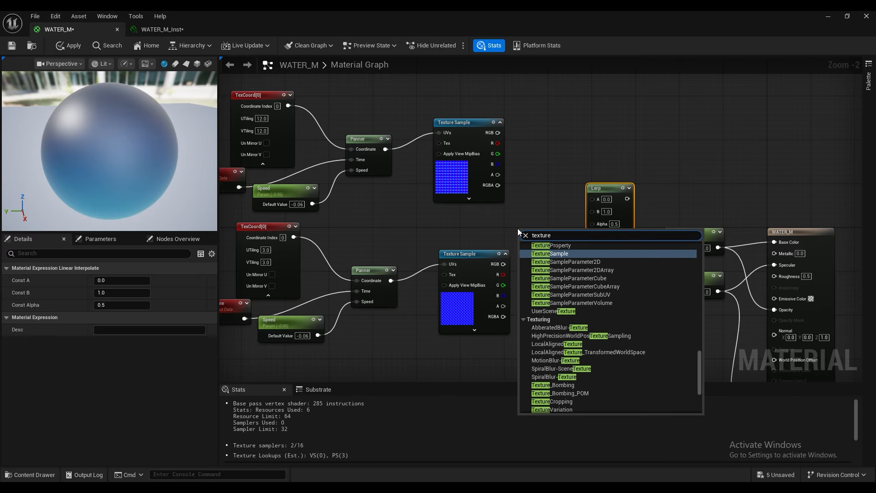
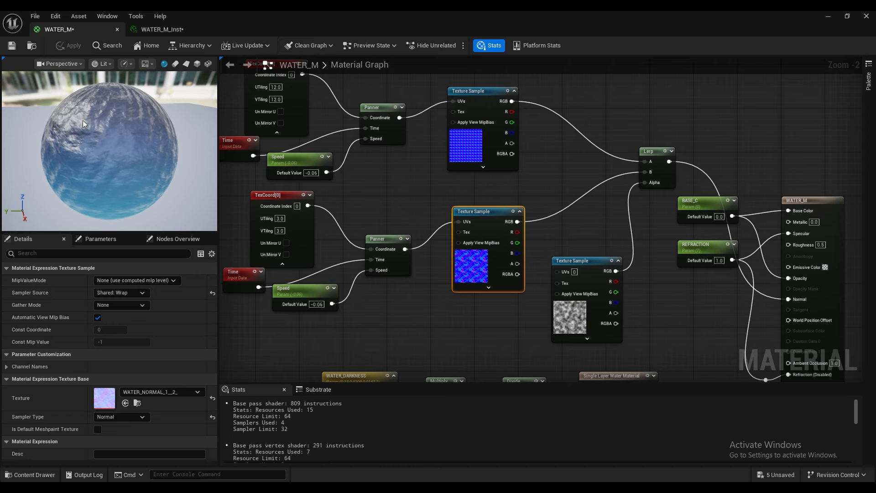
# Step: Check the water on the preview sphere and save the WATER_M material
pyautogui.scroll(6, 83, 120)
pyautogui.scroll(-6, 83, 120)
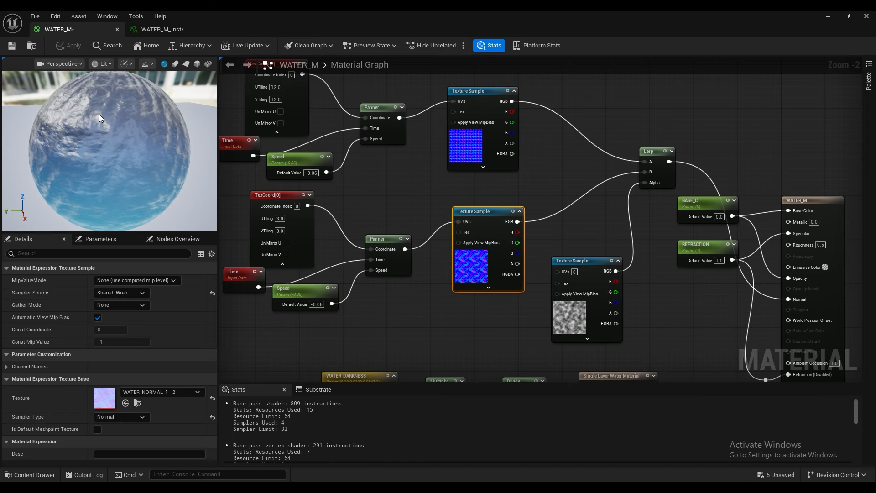
pyautogui.hotkey('ctrl', 's')
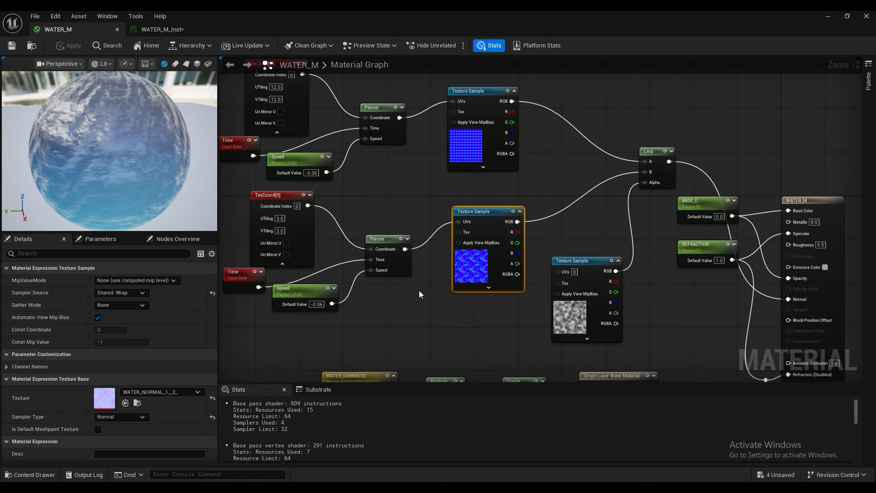
# Step: Set the shared Speed parameter's default value to 0.06 on the upper Speed node and apply the material
pyautogui.moveTo(419, 290); pyautogui.dragTo(457, 302, button='right')
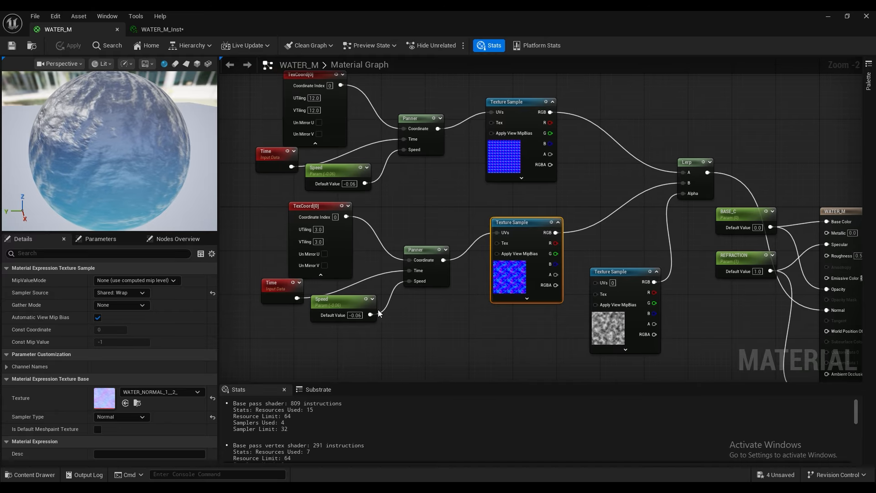
pyautogui.click(346, 183)
pyautogui.press('BackSpace')
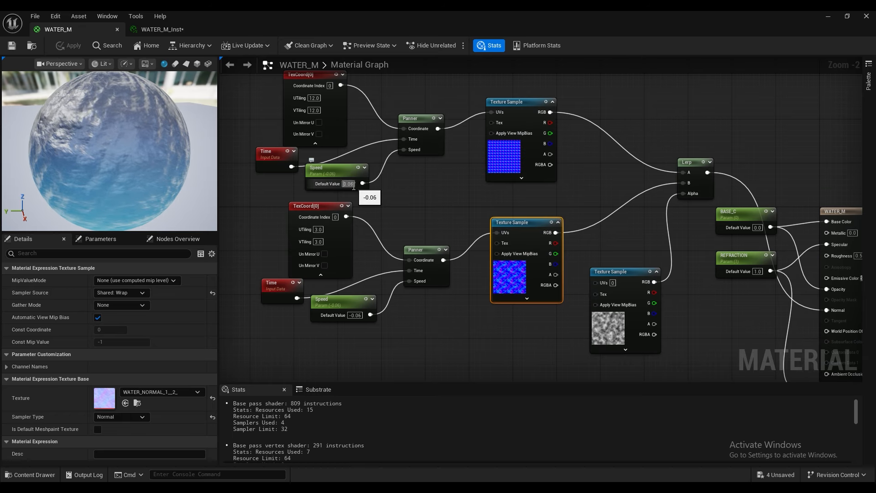
pyautogui.click(407, 191)
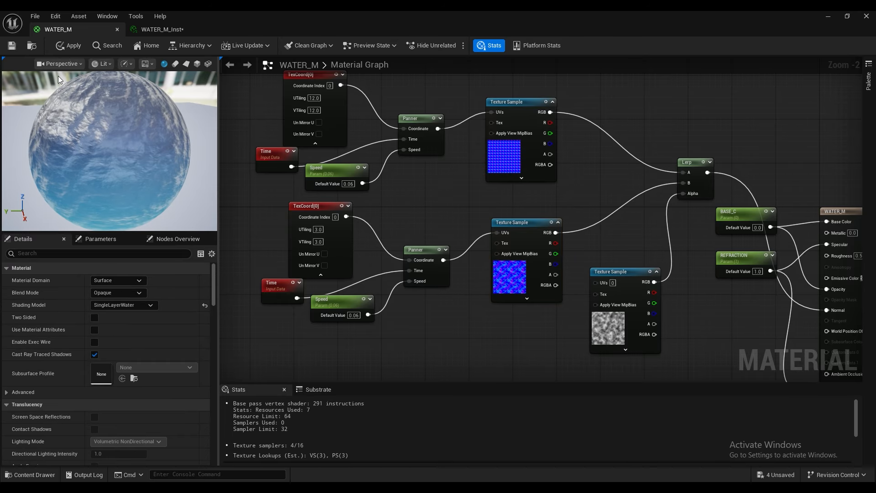
pyautogui.click(62, 45)
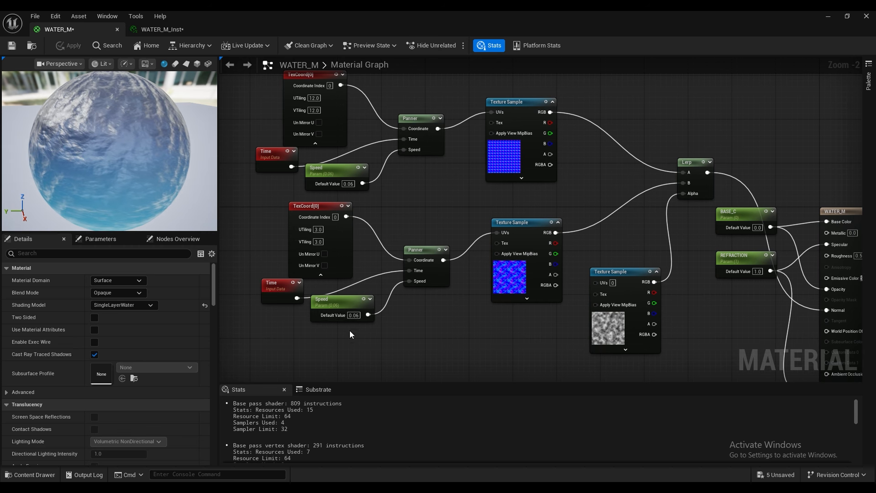
# Step: Try a default value of 1 on the lower Speed parameter, save the material, and undo the value change
pyautogui.click(347, 305)
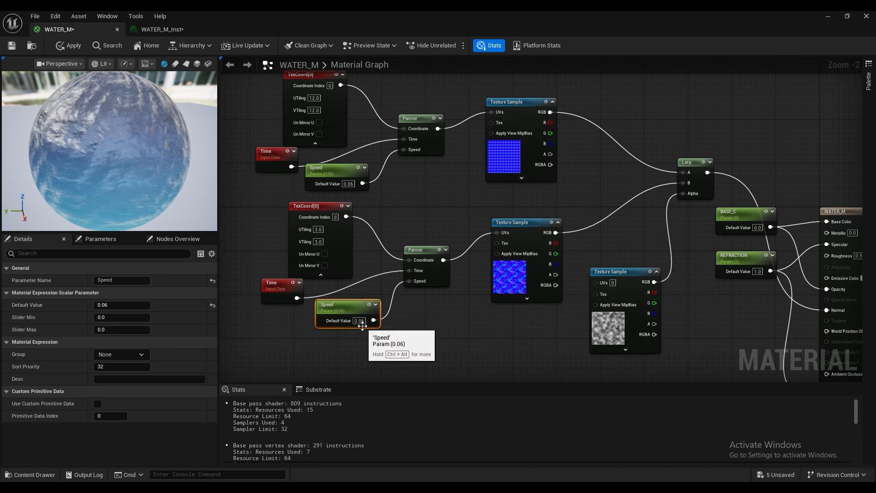
pyautogui.click(360, 321)
pyautogui.write('1')
pyautogui.press('Return')
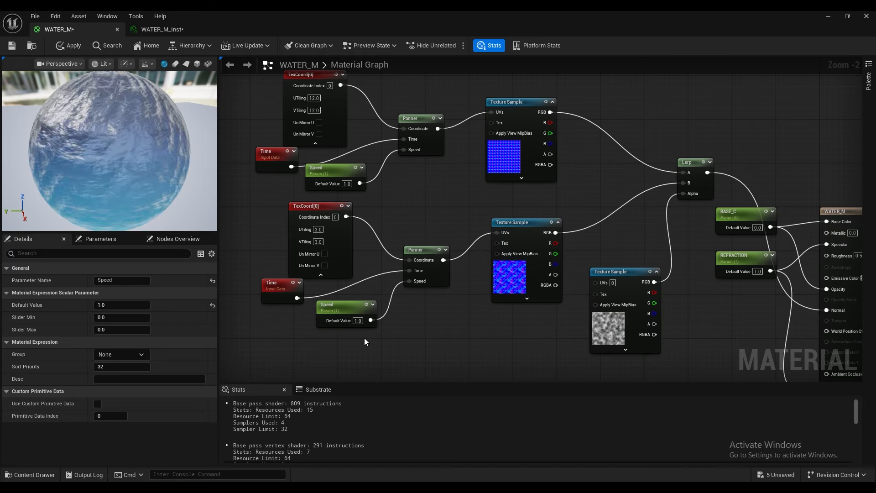
pyautogui.click(365, 338)
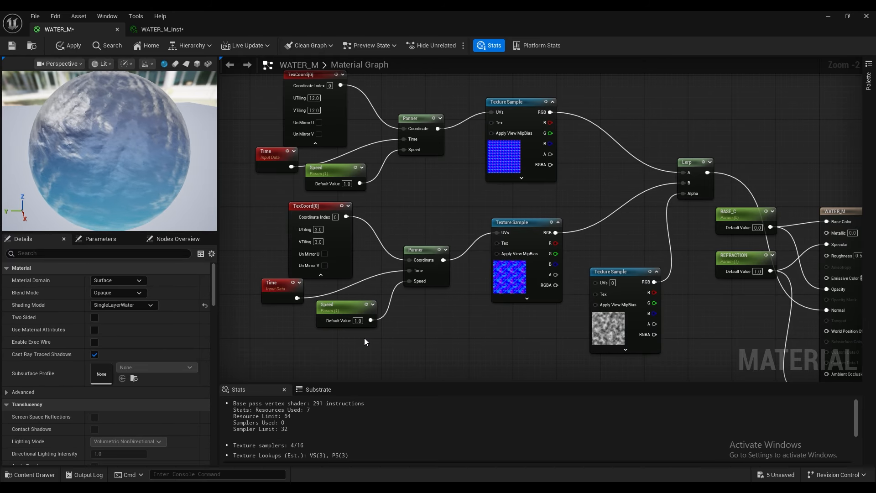
pyautogui.hotkey('ctrl', 's')
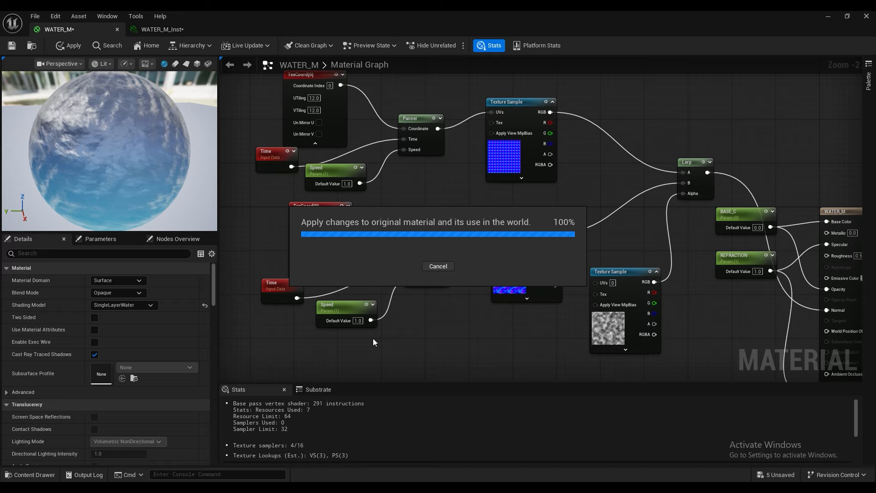
pyautogui.hotkey('ctrl', 'z')
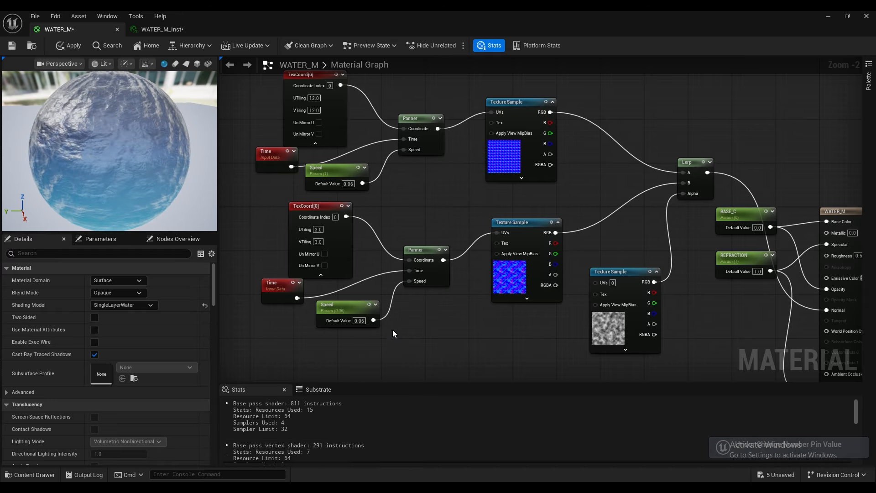
# Step: Delete the lower Speed parameter, break the lower Panner's connections, and delete that Panner node
pyautogui.click(354, 312)
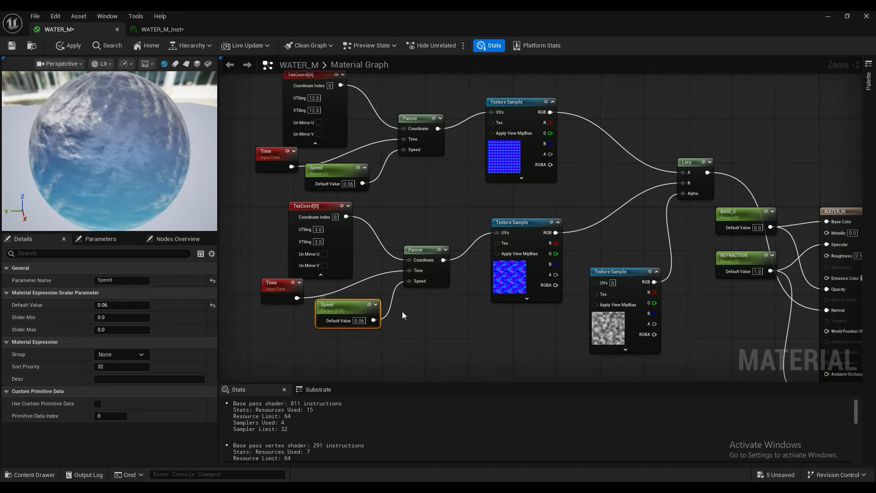
pyautogui.press('Delete')
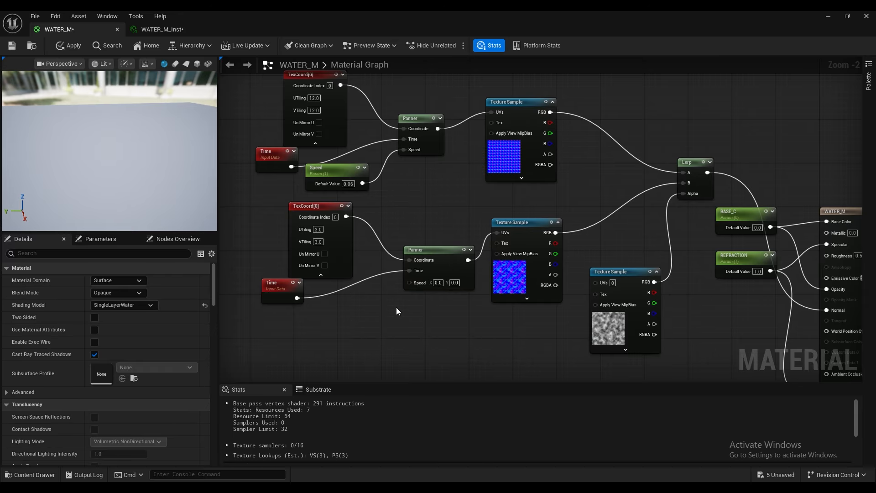
pyautogui.keyDown('alt'); pyautogui.click(408, 272); pyautogui.keyUp('alt')
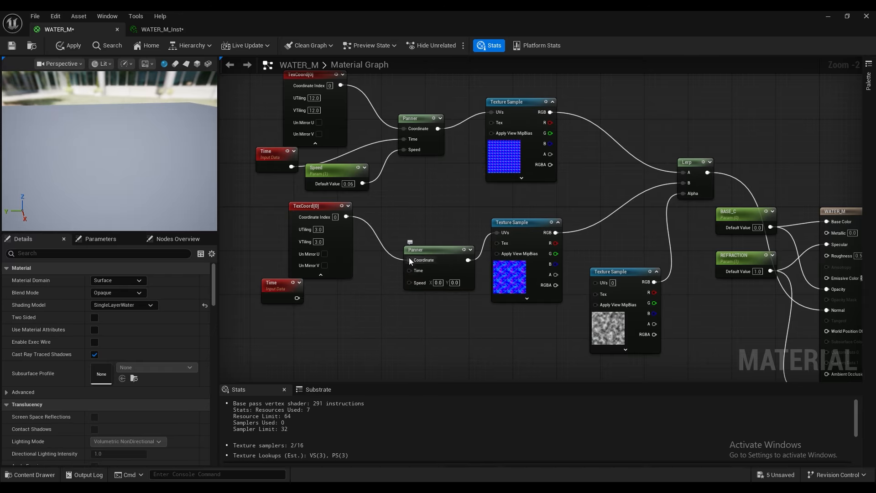
pyautogui.keyDown('alt'); pyautogui.click(409, 259); pyautogui.keyUp('alt')
pyautogui.click(462, 255)
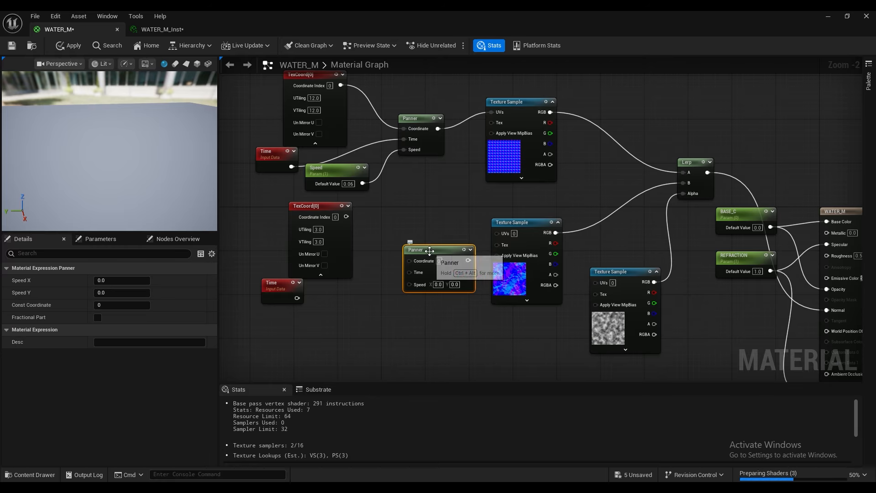
pyautogui.press('Delete')
# Step: Add a new Panner node beside the lower TexCoord and promote its Speed input to a separate parameter
pyautogui.rightClick(373, 248)
pyautogui.write('panner')
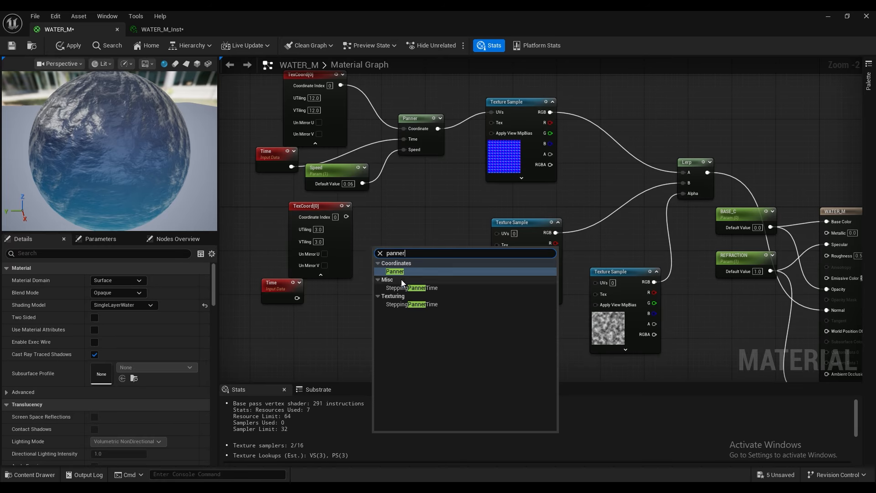
pyautogui.click(403, 273)
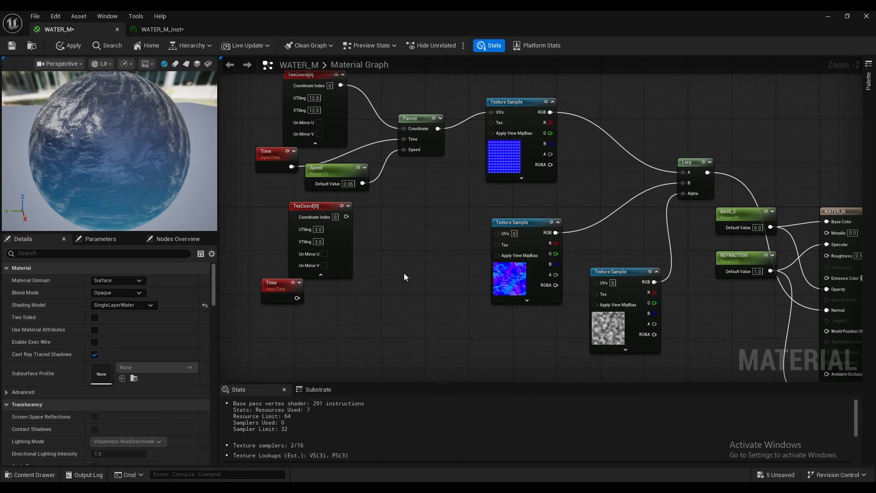
pyautogui.rightClick(388, 284)
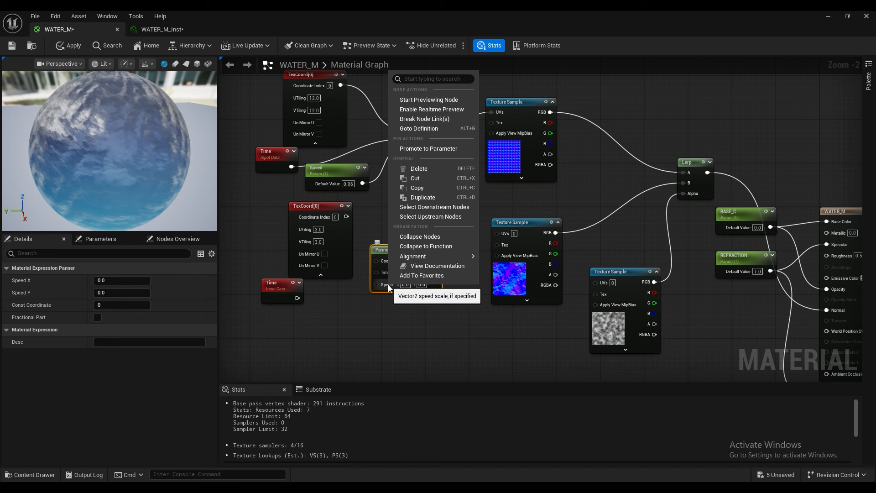
pyautogui.click(423, 149)
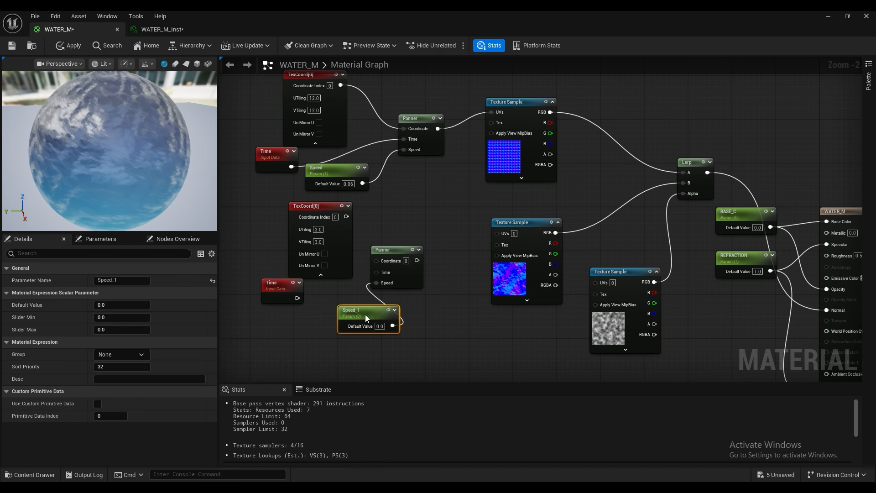
pyautogui.moveTo(401, 250); pyautogui.dragTo(411, 250)
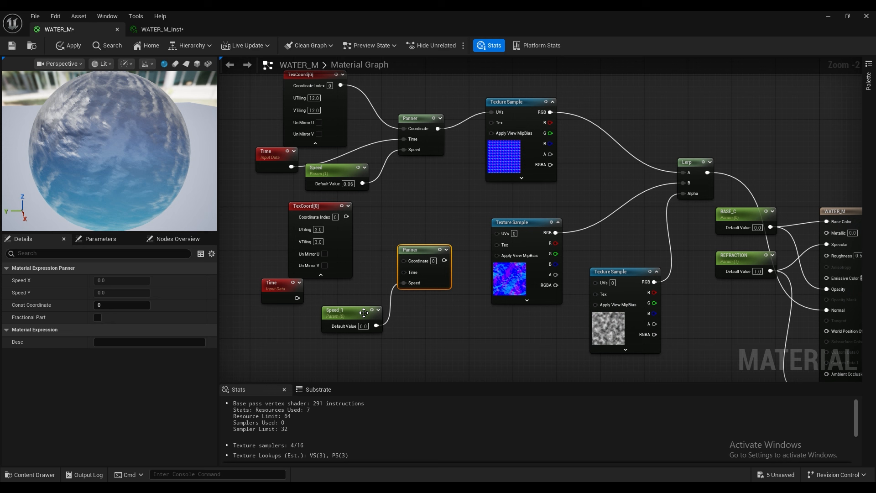
# Step: Set the default value of the new Panner's speed parameter to -0.07
pyautogui.click(364, 326)
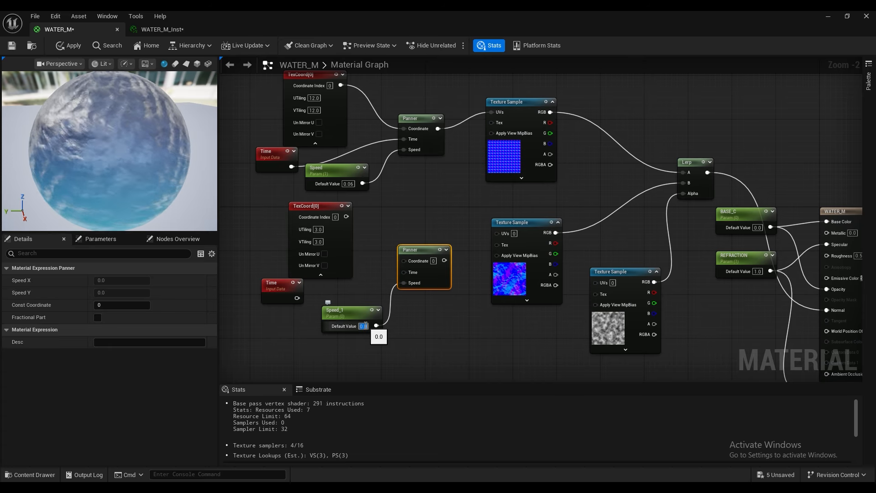
pyautogui.write('0.07')
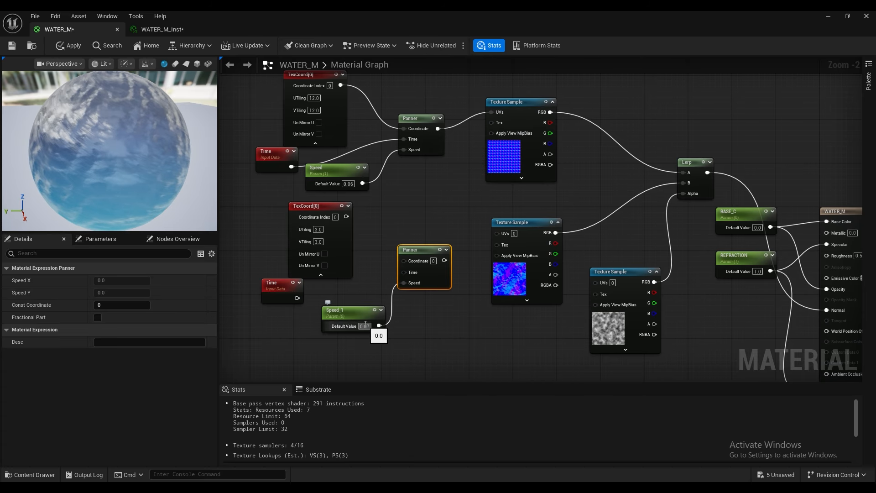
pyautogui.press('Return')
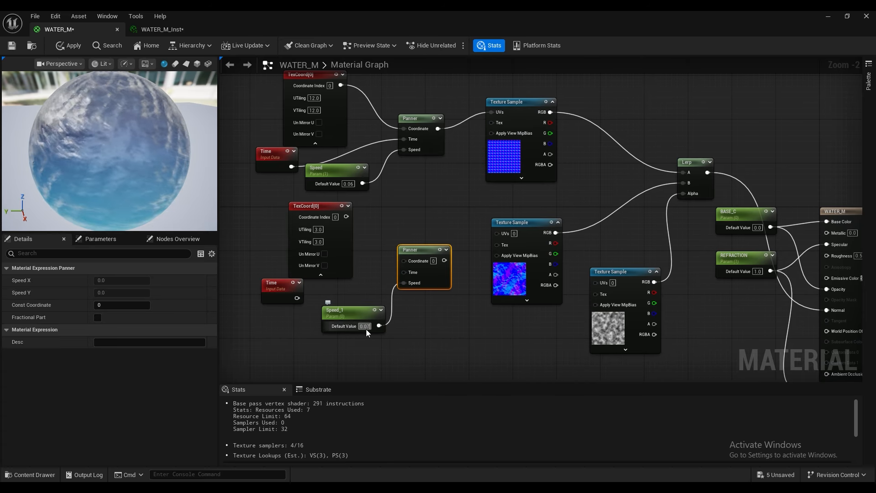
pyautogui.write('-')
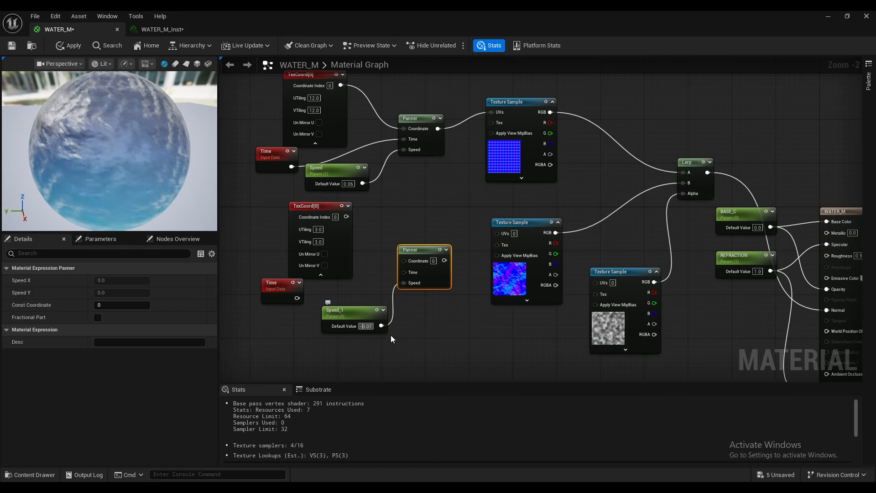
pyautogui.click(416, 345)
# Step: Connect the lower Time and TexCoord nodes to the new Panner, and the Panner's output to the lower normal Texture Sample's UVs
pyautogui.moveTo(297, 298); pyautogui.dragTo(345, 289)
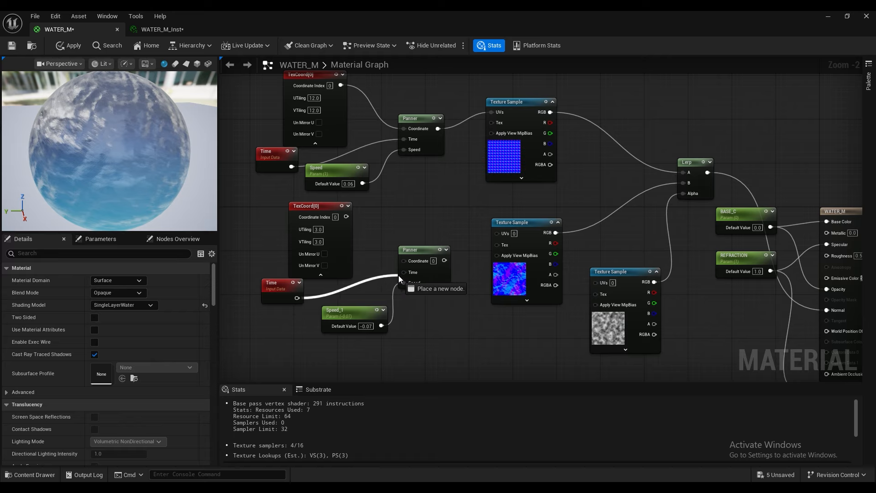
pyautogui.moveTo(398, 276); pyautogui.dragTo(395, 261)
pyautogui.moveTo(349, 218); pyautogui.dragTo(347, 217)
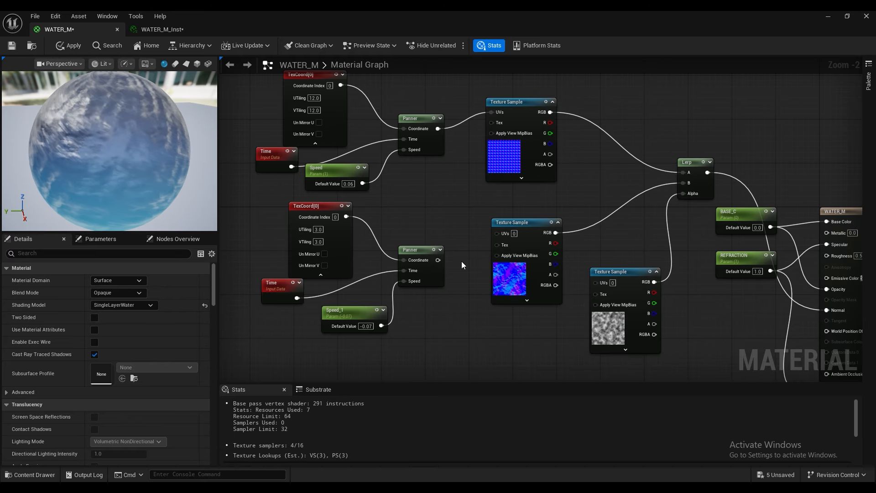
pyautogui.moveTo(444, 261); pyautogui.dragTo(497, 233)
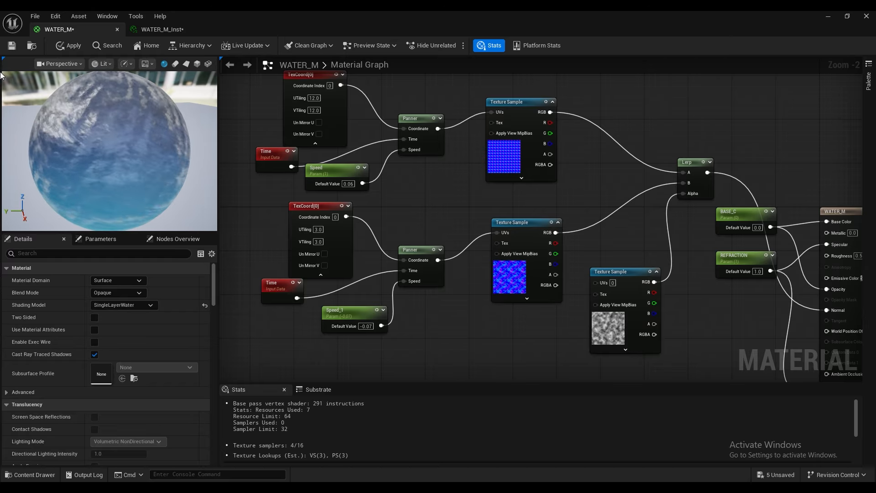
# Step: Apply the material changes and examine the two-layer water motion on the preview sphere
pyautogui.click(69, 45)
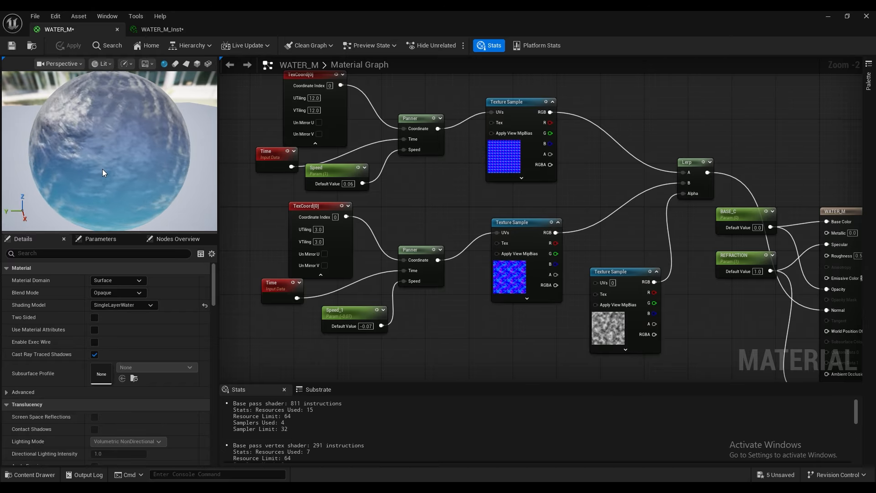
pyautogui.scroll(5, 105, 138)
pyautogui.scroll(-5, 106, 138)
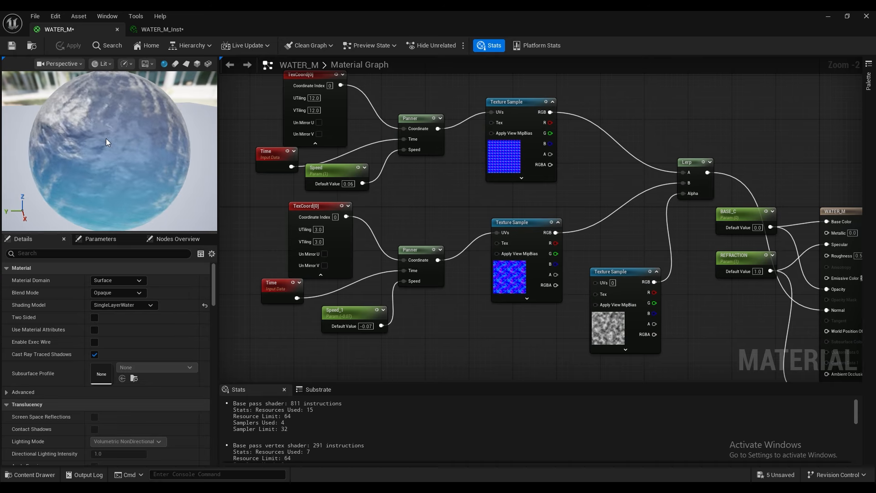
pyautogui.moveTo(106, 138); pyautogui.dragTo(81, 105)
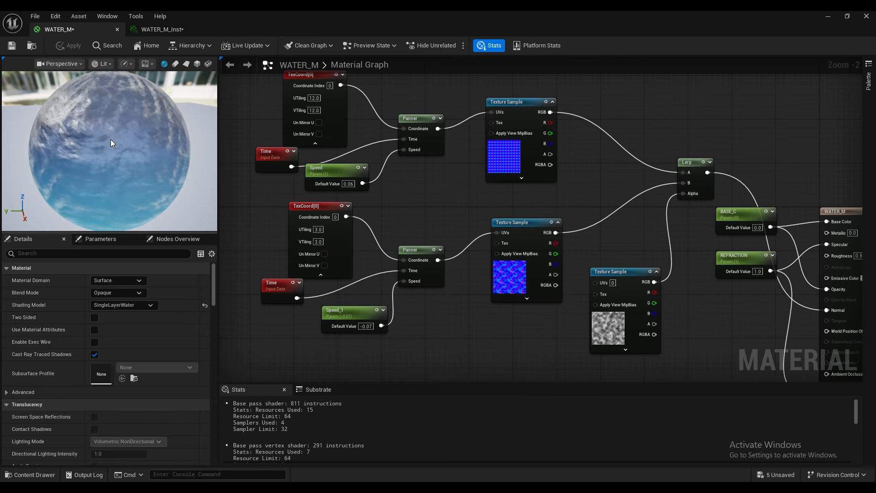
pyautogui.moveTo(110, 139)
pyautogui.mouseDown()
pyautogui.moveTo(93, 141)
pyautogui.moveTo(109, 141)
pyautogui.mouseUp()
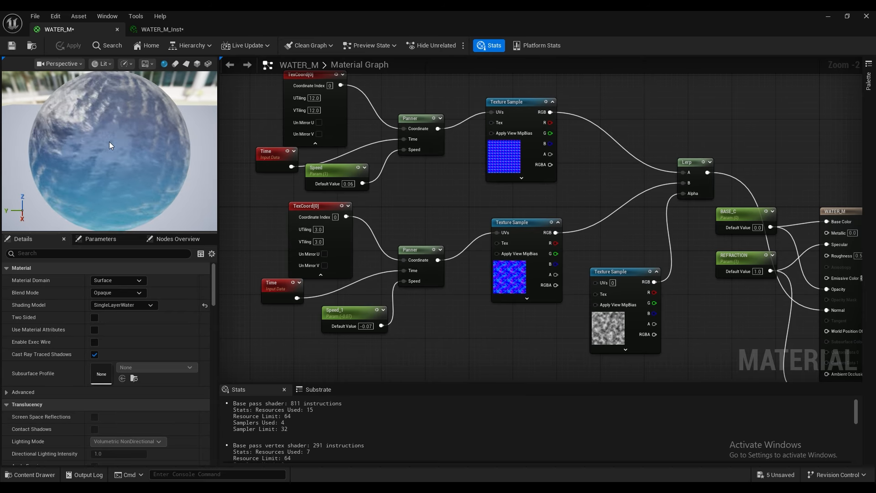
# Step: Add a TextureCoordinate node below the lower normal map, next to the noise Texture Sample
pyautogui.moveTo(532, 195); pyautogui.dragTo(512, 182, button='right')
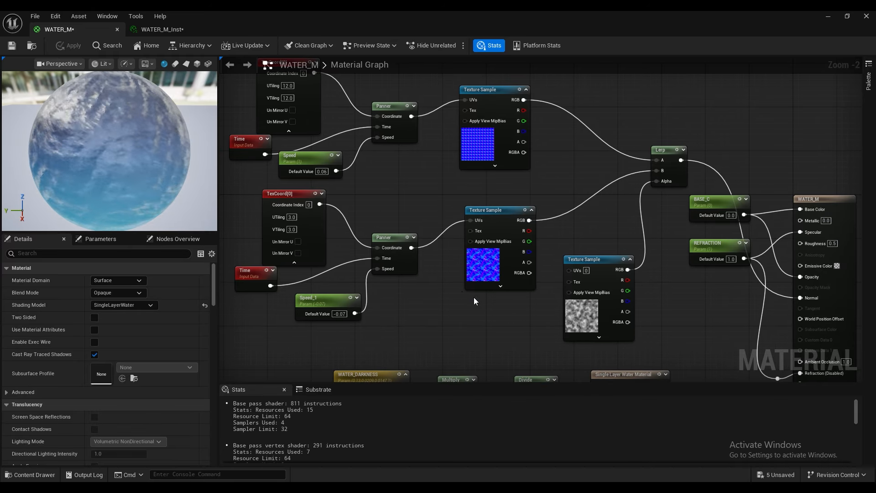
pyautogui.rightClick(422, 318)
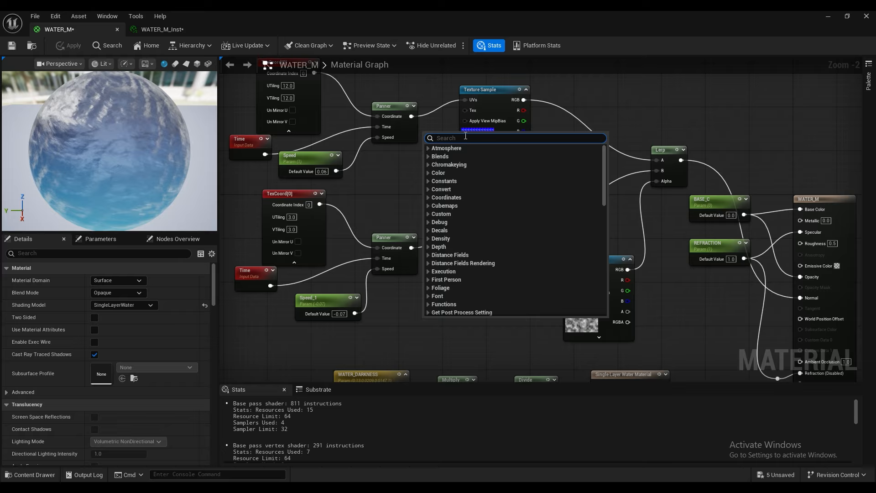
pyautogui.write('texture')
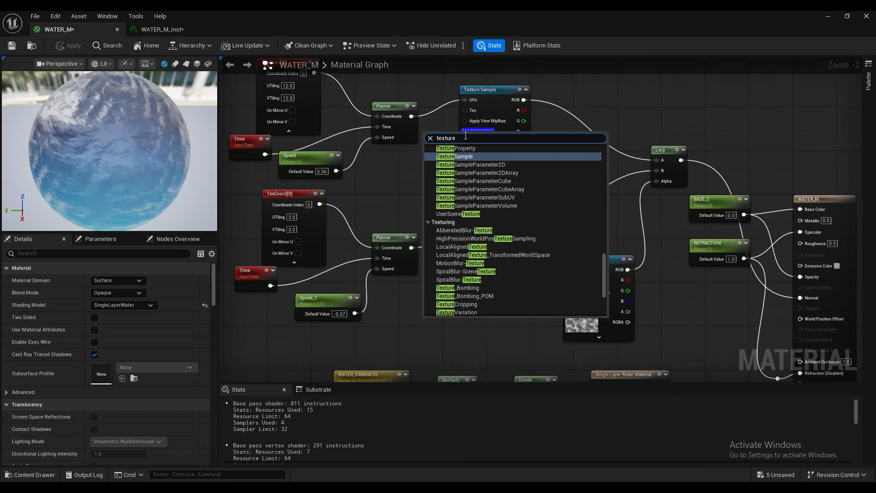
pyautogui.write(' coo')
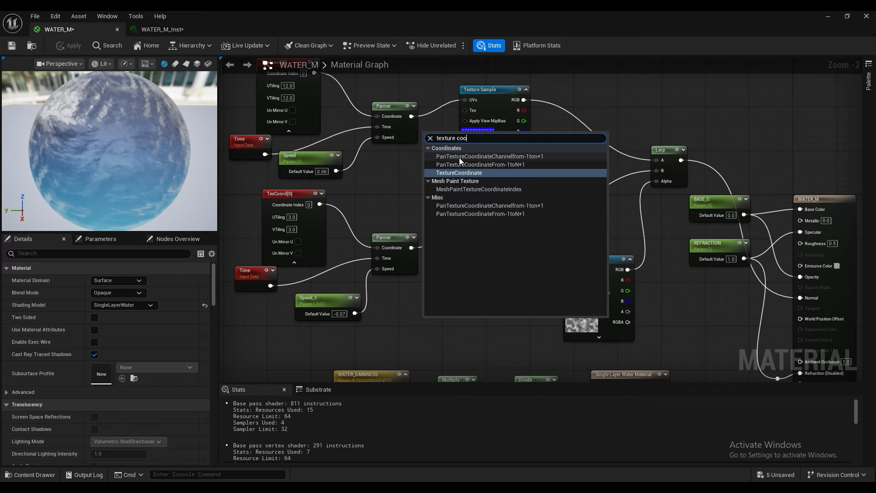
pyautogui.click(468, 170)
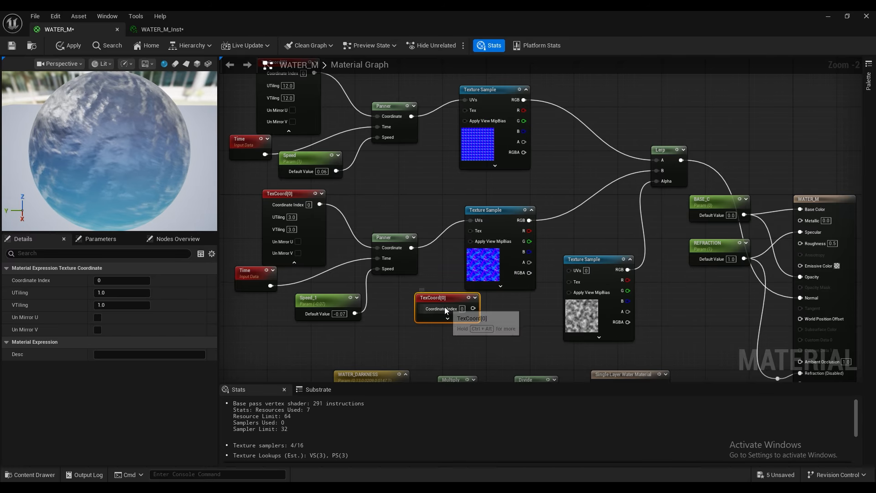
# Step: Set both the UTiling and VTiling of the new TexCoord node to 0.6
pyautogui.click(447, 318)
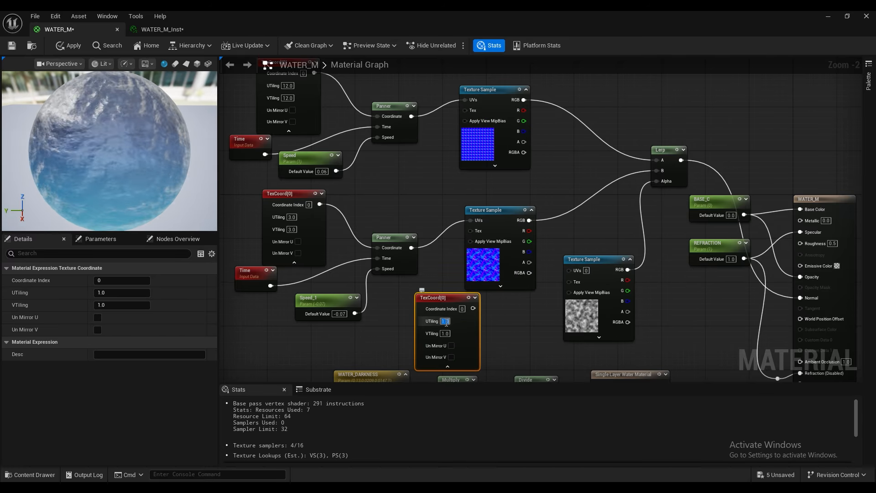
pyautogui.write('0')
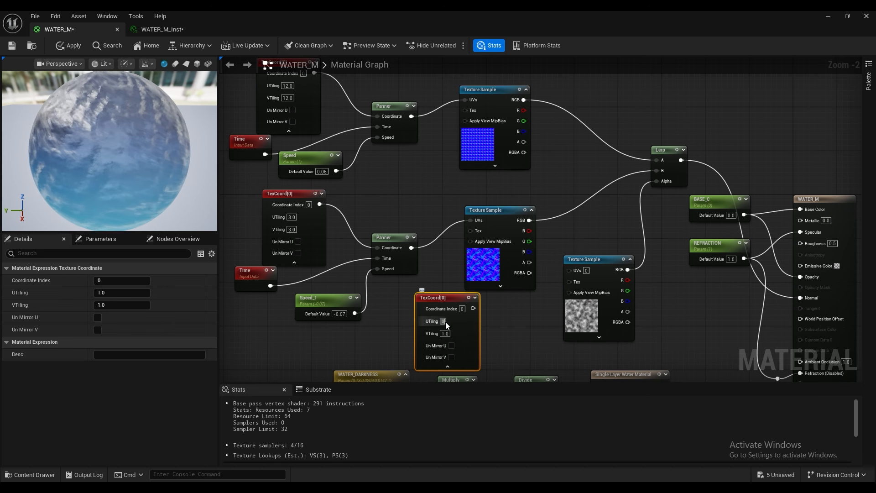
pyautogui.write('.6')
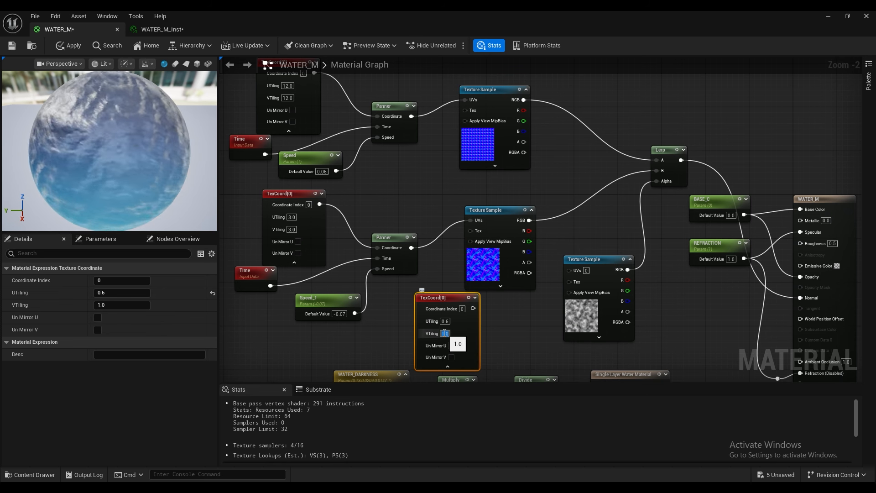
pyautogui.write('0.6')
pyautogui.click(484, 317)
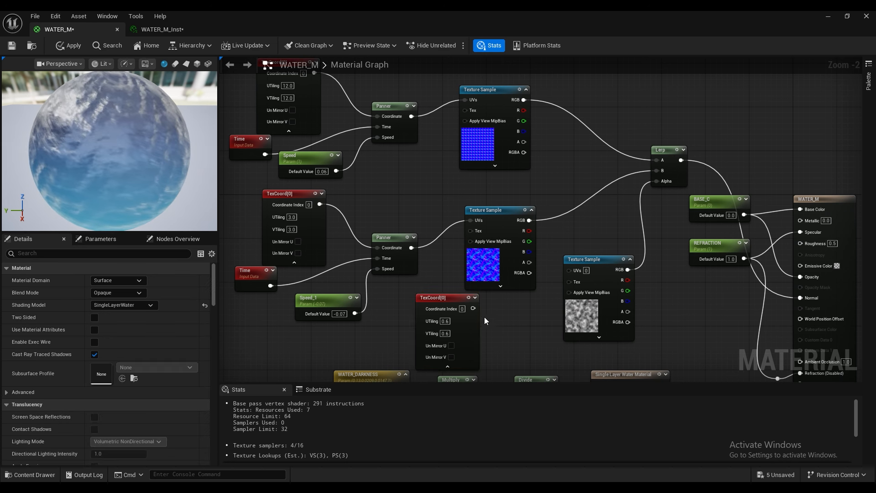
# Step: Connect the new TexCoord to the noise Texture Sample's UVs, collapse the node and place it slightly lower, nearer the noise texture
pyautogui.moveTo(473, 308); pyautogui.dragTo(570, 272)
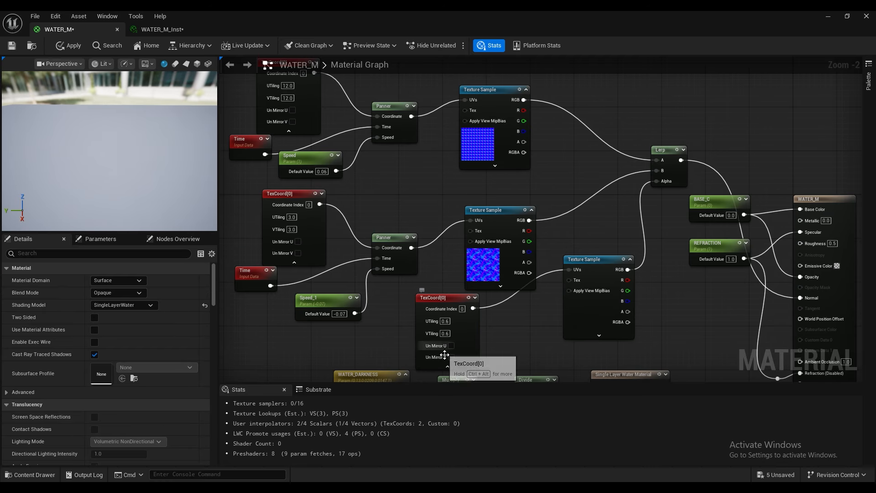
pyautogui.click(448, 366)
pyautogui.moveTo(431, 299); pyautogui.dragTo(448, 320)
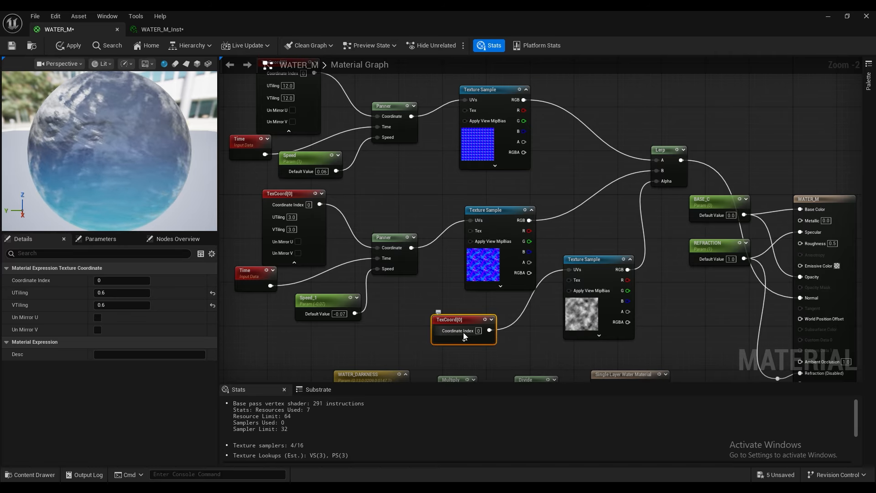
# Step: Set the noise TexCoord's UTiling and VTiling to 12 and apply the material
pyautogui.click(464, 339)
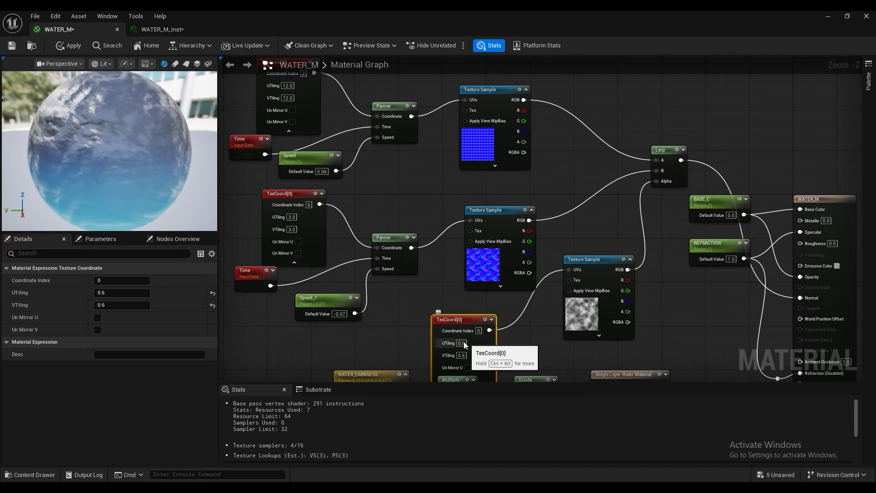
pyautogui.click(462, 343)
pyautogui.write('1')
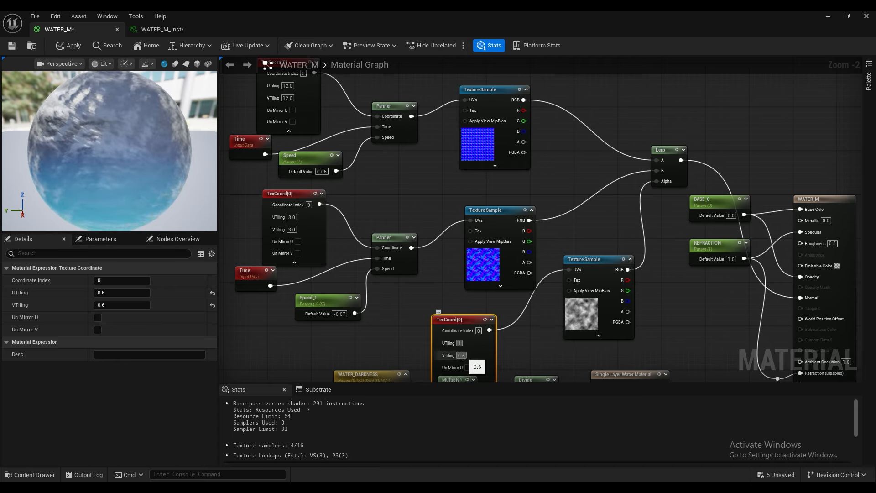
pyautogui.click(464, 356)
pyautogui.write('12')
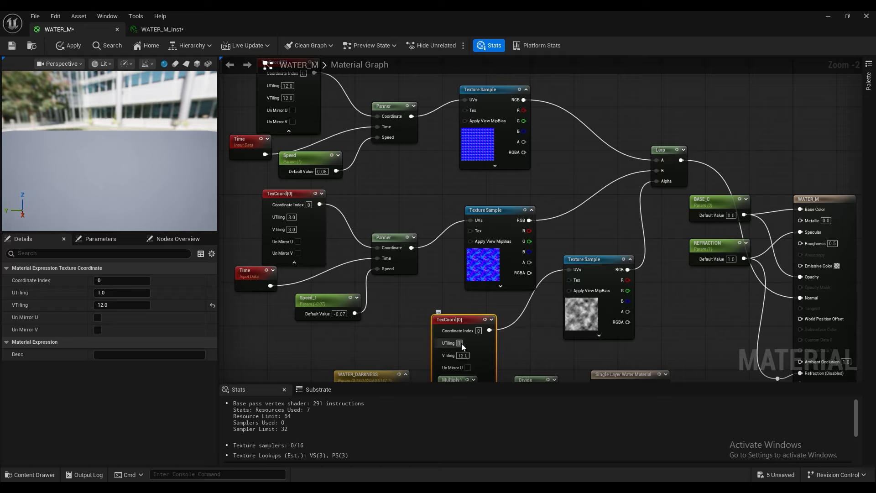
pyautogui.click(512, 347)
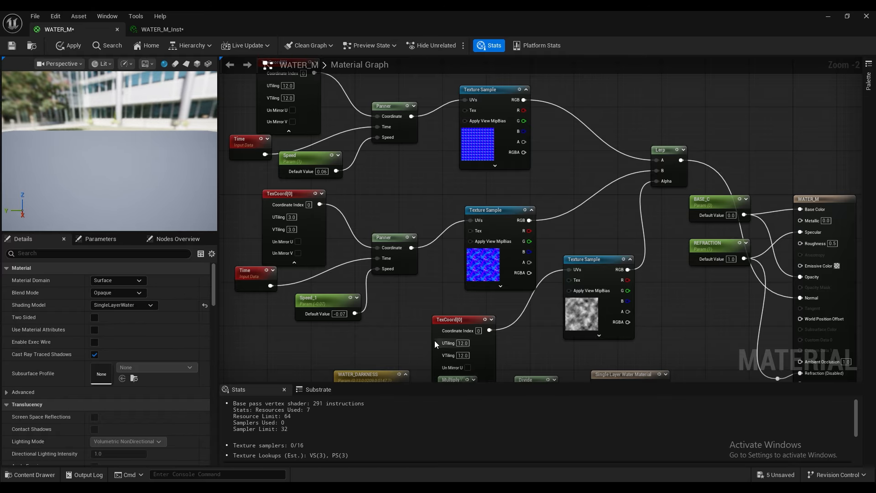
pyautogui.click(71, 46)
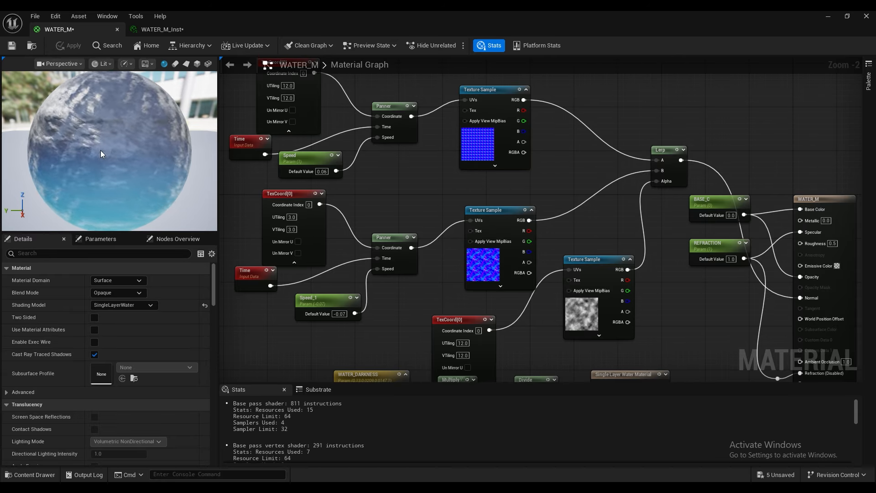
# Step: Set the noise TexCoord's UTiling and VTiling to 2 and apply the material
pyautogui.click(463, 343)
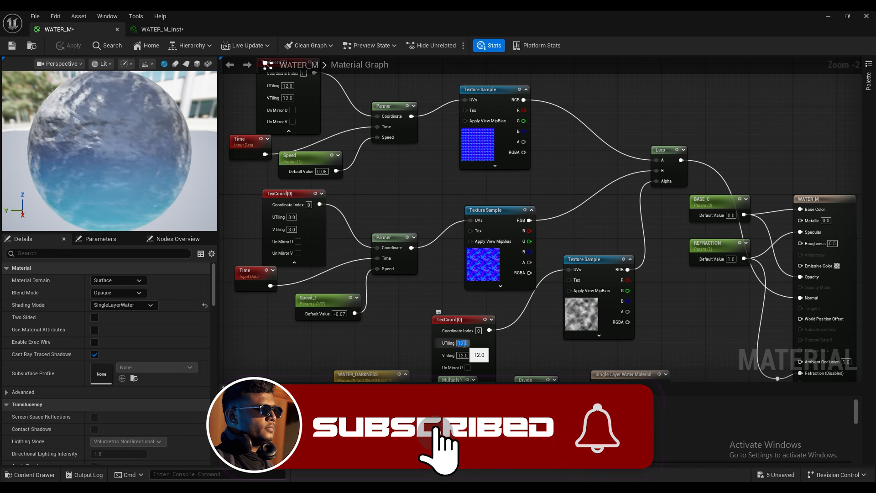
pyautogui.write('2')
pyautogui.click(463, 356)
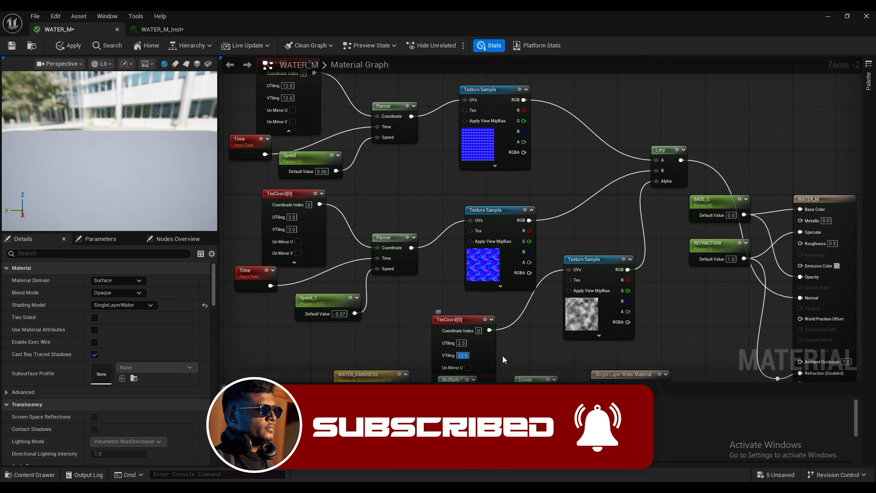
pyautogui.write('2')
pyautogui.click(503, 356)
pyautogui.click(64, 45)
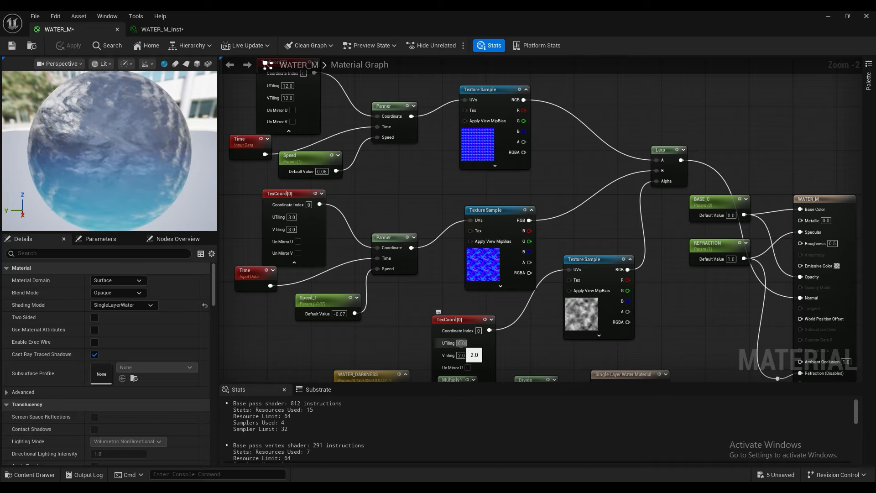
# Step: Set the noise TexCoord's UTiling and VTiling to 0.05 and apply the material
pyautogui.write('5')
pyautogui.click(461, 355)
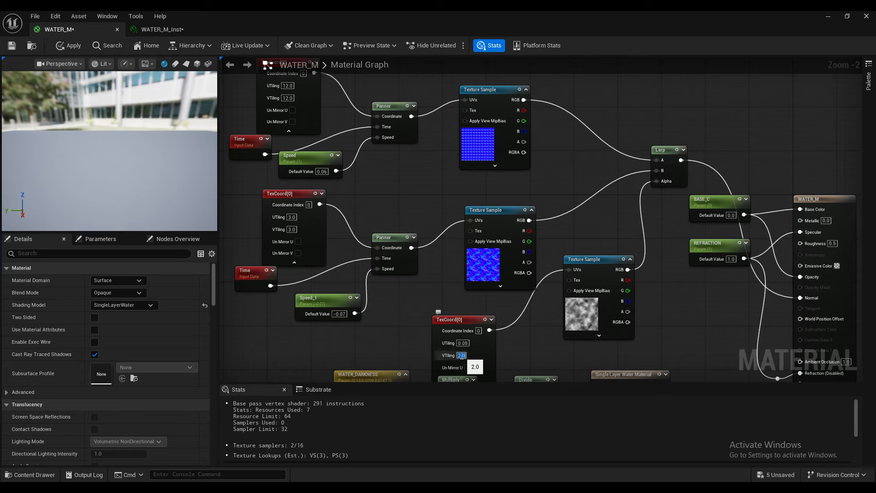
pyautogui.write('0.05')
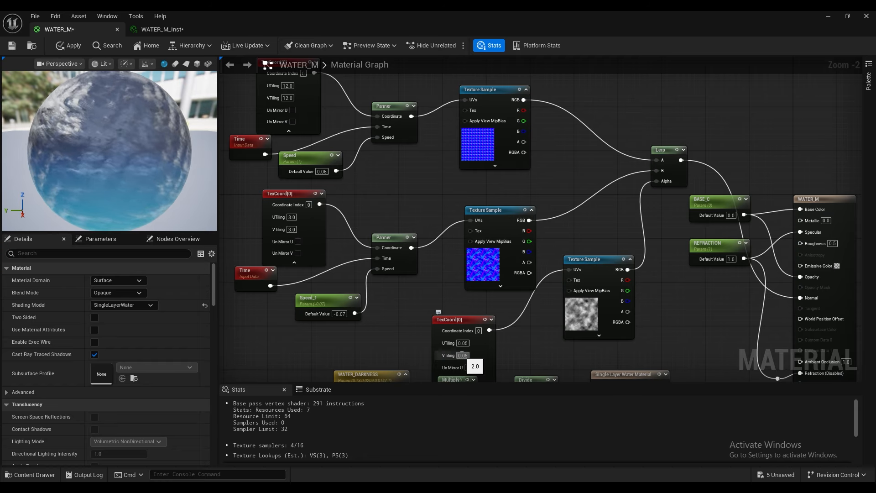
pyautogui.press('Return')
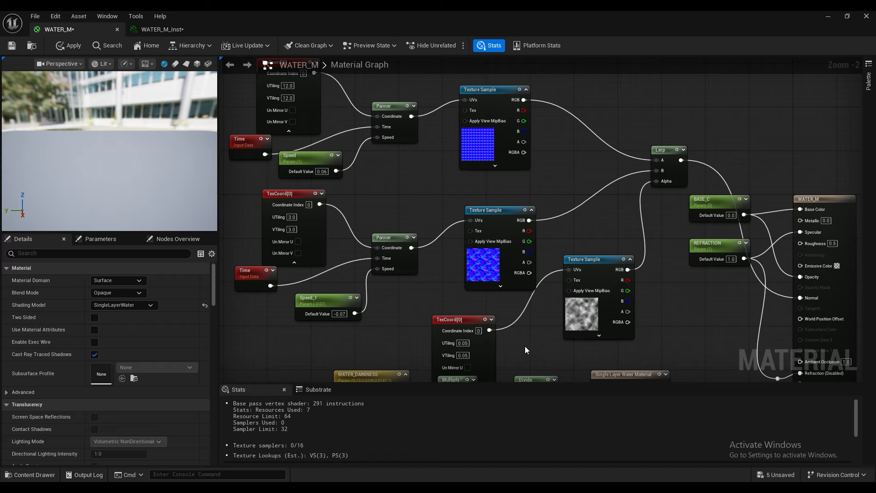
pyautogui.click(54, 39)
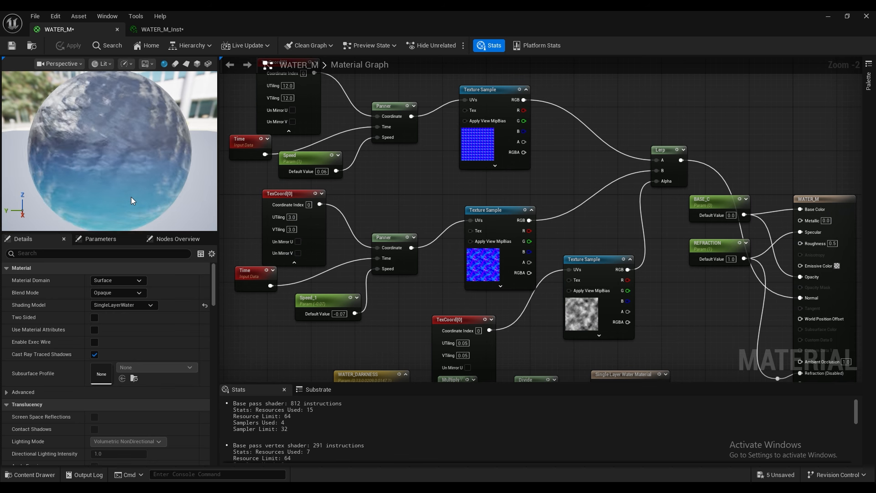
# Step: Review the complete material graph and the water plane in the level, and save the WATER_M material
pyautogui.scroll(-3, 409, 245)
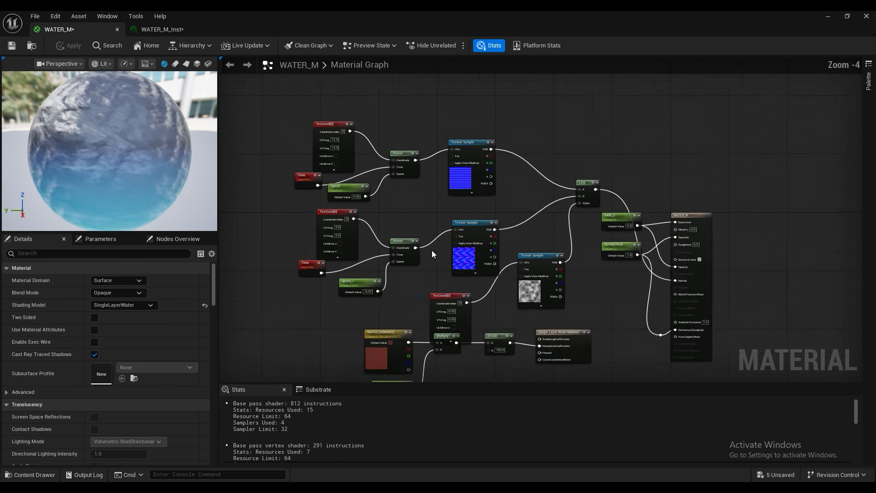
pyautogui.scroll(2, 587, 236)
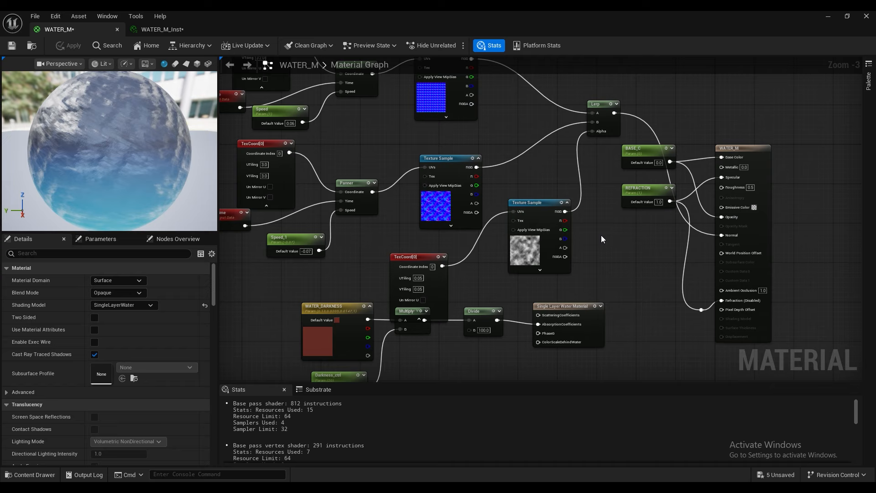
pyautogui.scroll(-1, 601, 234)
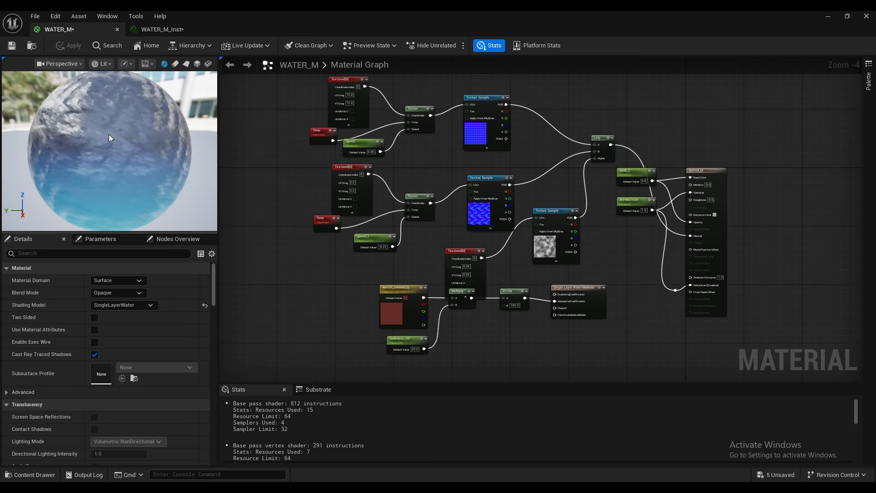
pyautogui.scroll(-2, 105, 137)
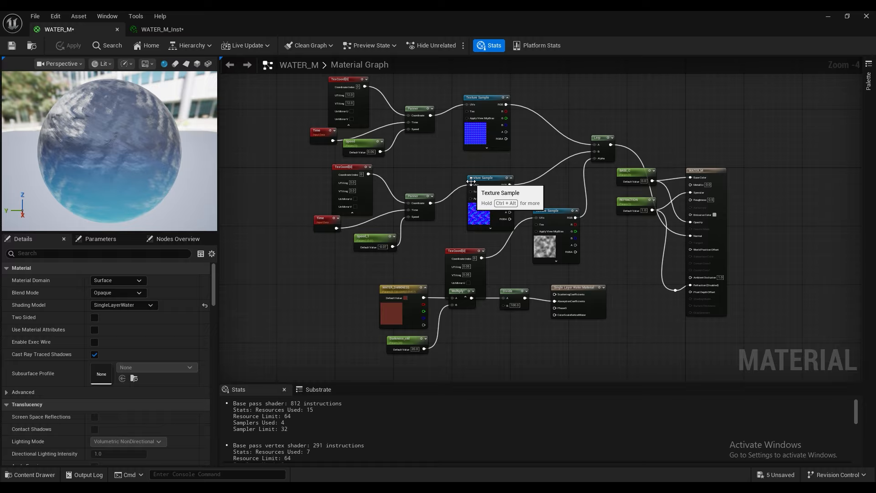
pyautogui.click(824, 17)
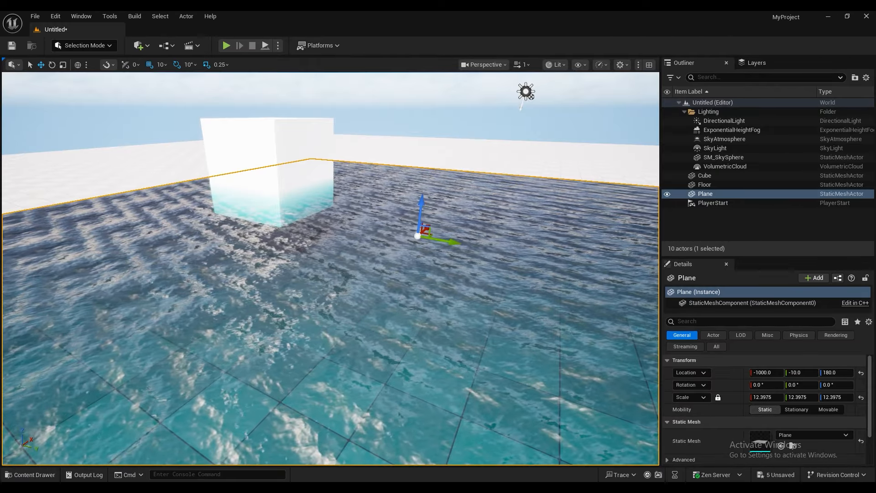
pyautogui.click(519, 446)
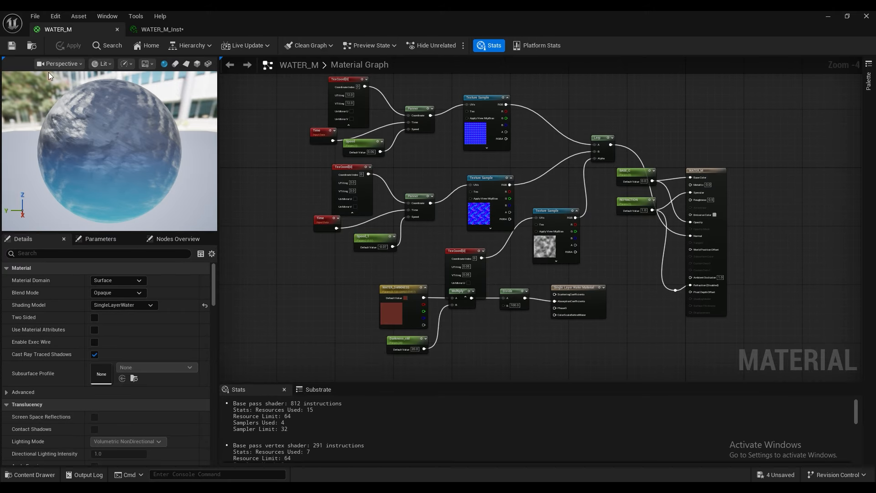
pyautogui.click(12, 46)
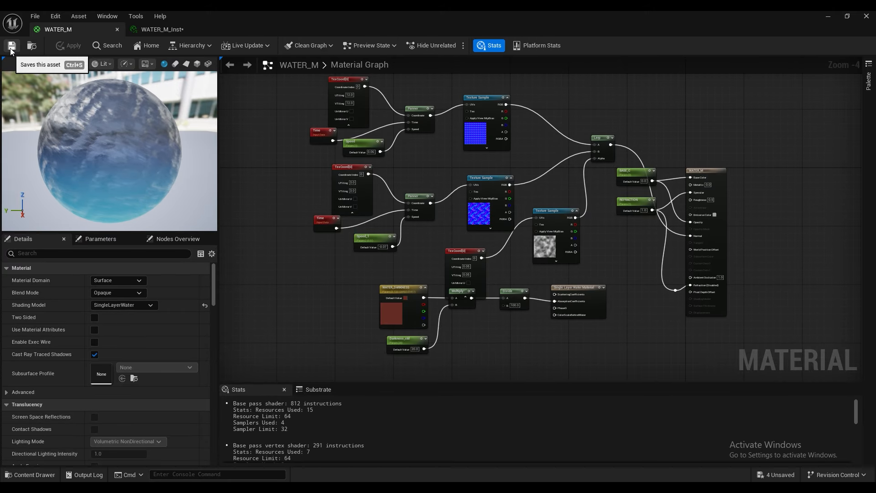
# Step: Open the WATER_M_Inst material instance from the WATER_MM folder and place its window beside the water plane in the level
pyautogui.click(830, 17)
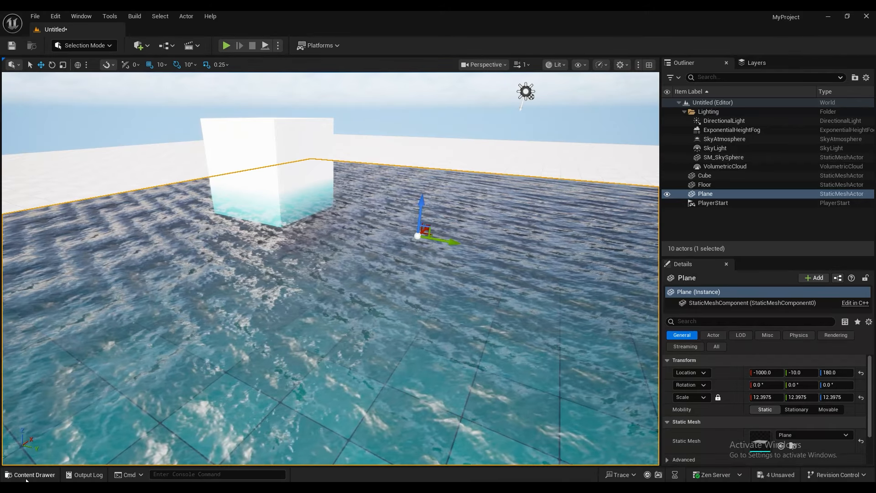
pyautogui.click(29, 475)
pyautogui.doubleClick(187, 396)
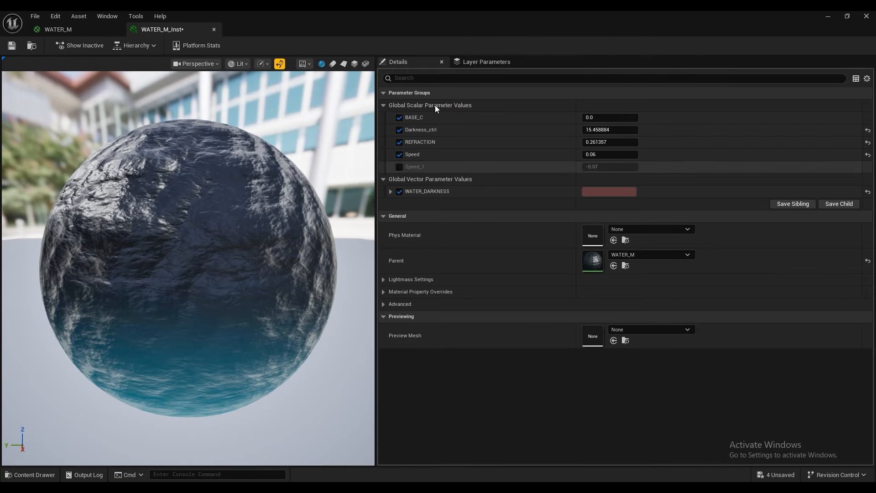
pyautogui.moveTo(524, 21); pyautogui.dragTo(730, 94)
# Step: Set the instance's REFRACTION to about 0.061, save WATER_M_Inst and examine the water around the cube from several angles
pyautogui.moveTo(775, 217)
pyautogui.mouseDown()
pyautogui.moveTo(764, 216)
pyautogui.moveTo(773, 223)
pyautogui.moveTo(776, 204)
pyautogui.mouseUp()
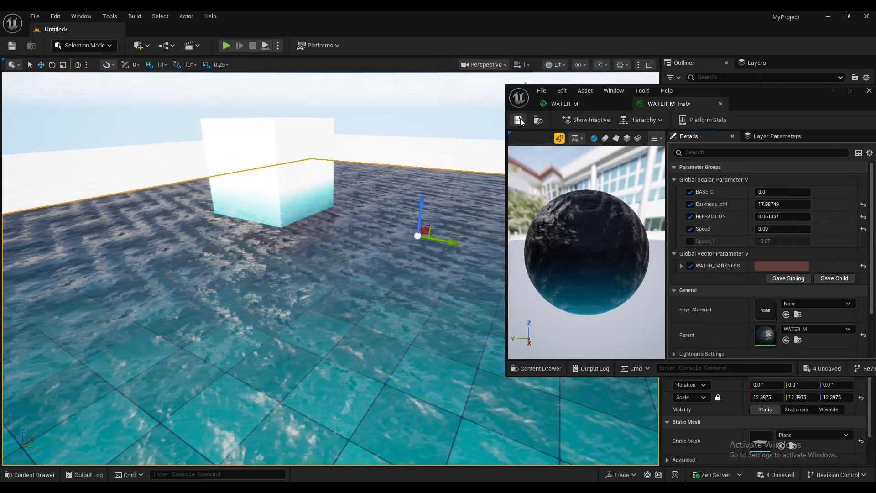
pyautogui.click(387, 109)
pyautogui.moveTo(388, 110); pyautogui.dragTo(328, 101, button='right')
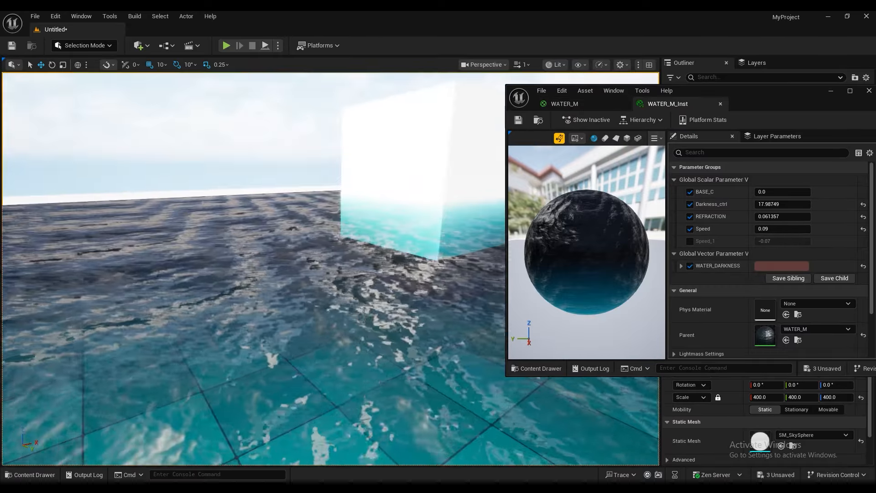
pyautogui.moveTo(421, 221); pyautogui.dragTo(484, 246, button='right')
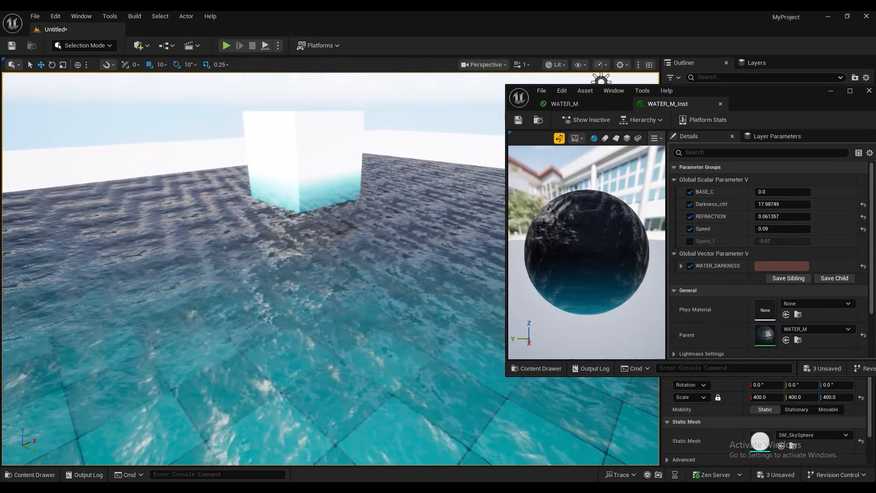
pyautogui.moveTo(421, 222); pyautogui.dragTo(474, 219, button='right')
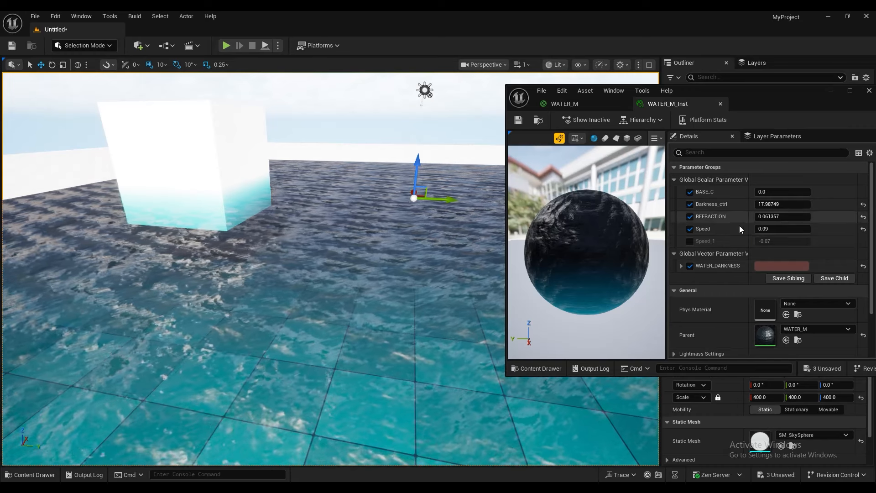
# Step: Set the instance's Darkness_ctrl to about 22.9 and REFRACTION to about 0.093, checking the water around the cube
pyautogui.moveTo(770, 216); pyautogui.dragTo(748, 216)
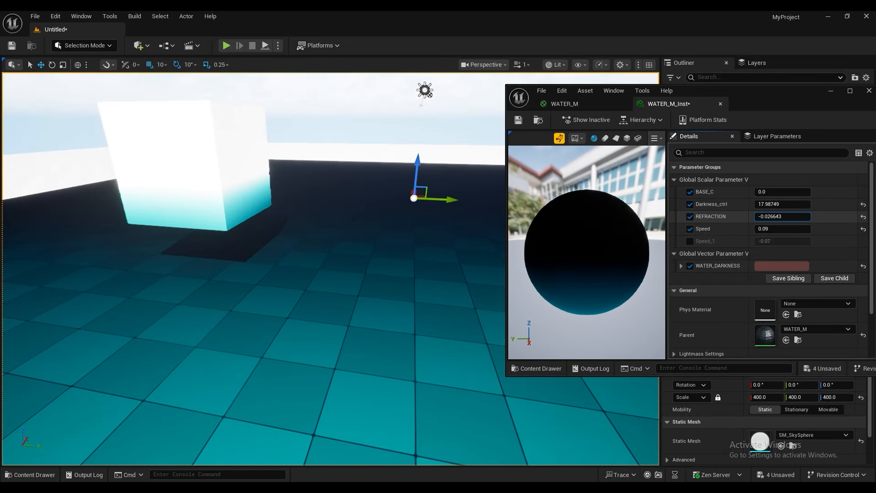
pyautogui.moveTo(409, 247); pyautogui.dragTo(384, 248, button='right')
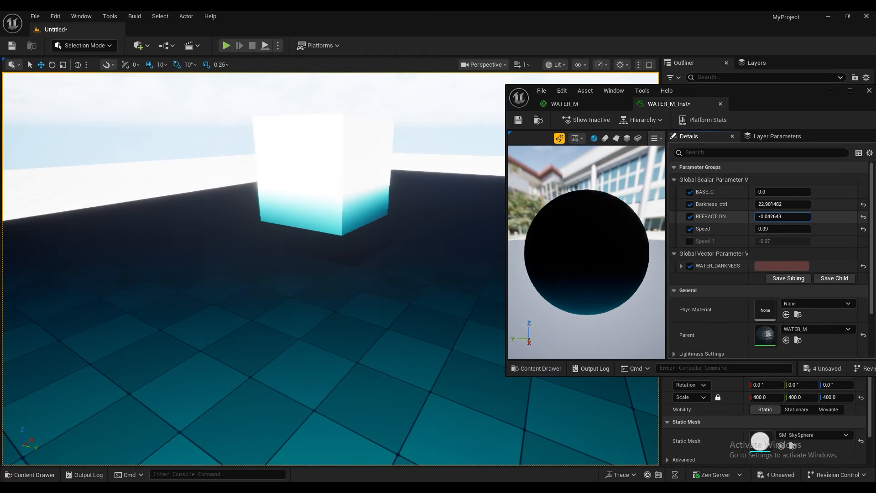
pyautogui.moveTo(770, 216); pyautogui.dragTo(776, 216)
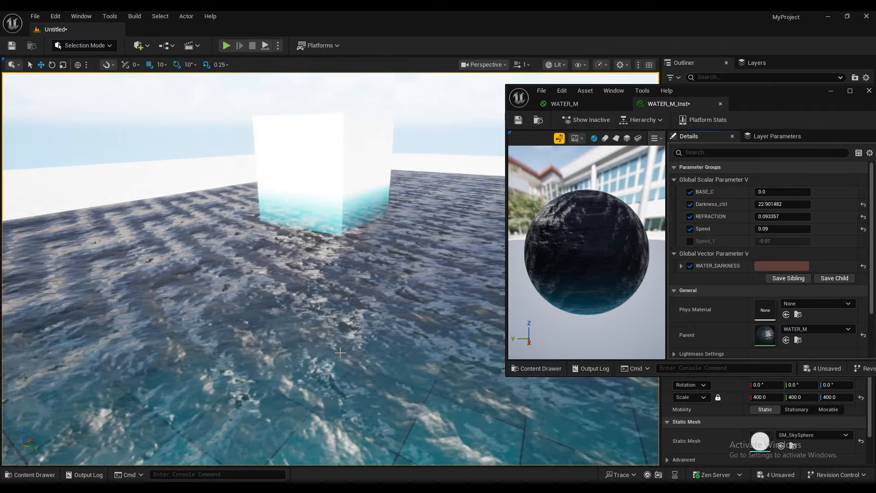
pyautogui.moveTo(273, 274); pyautogui.dragTo(292, 277, button='right')
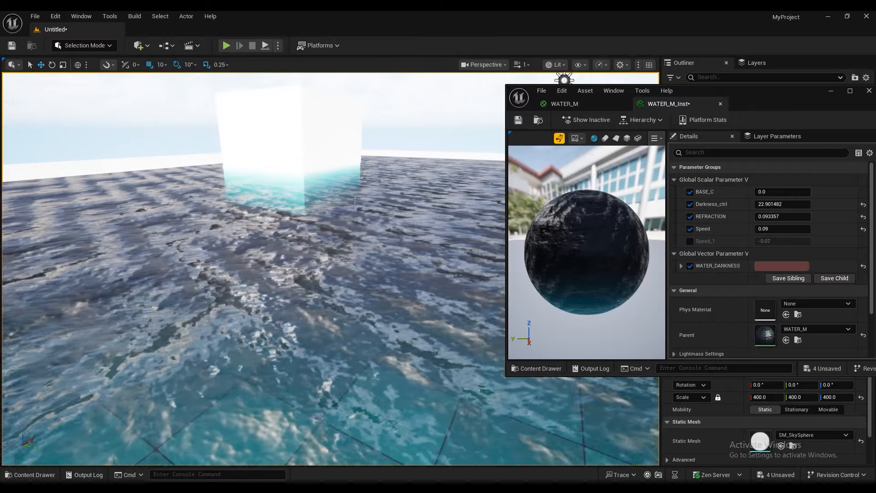
# Step: Set the U and V tiling of the first normal map's TexCoord node in WATER_M to 7, and apply and save the material
pyautogui.click(581, 108)
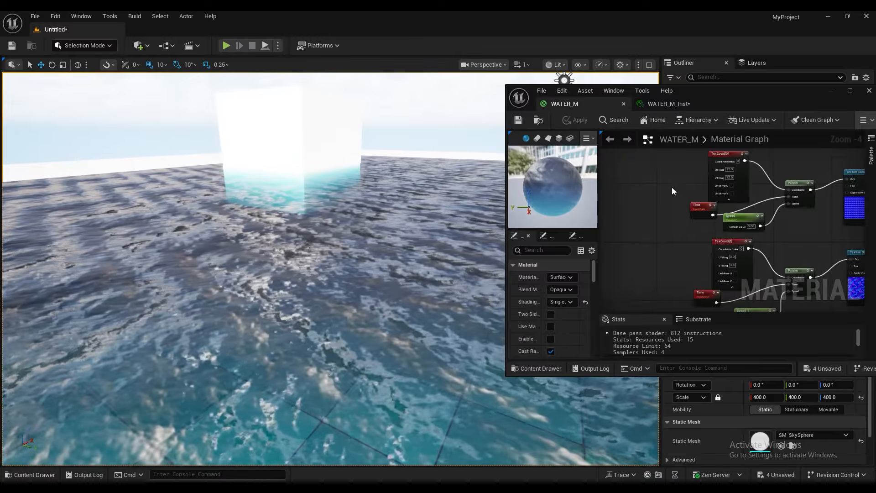
pyautogui.click(849, 90)
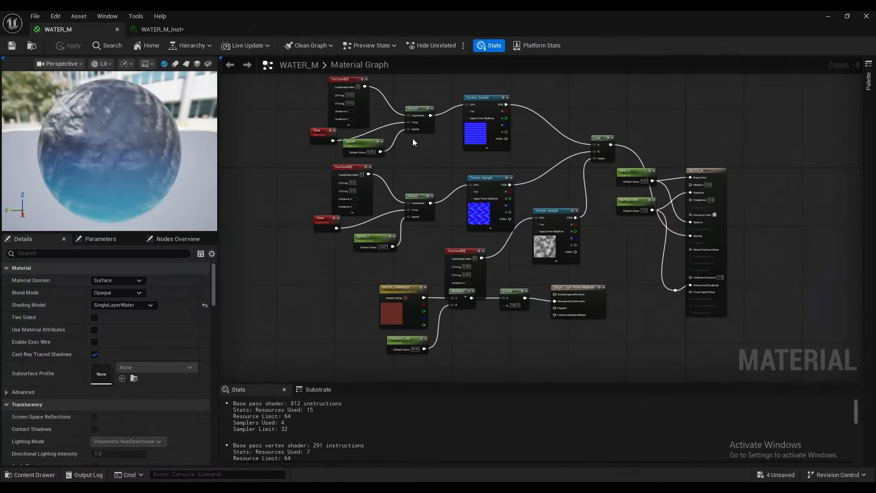
pyautogui.moveTo(341, 125); pyautogui.dragTo(425, 165, button='right')
pyautogui.scroll(1, 427, 160)
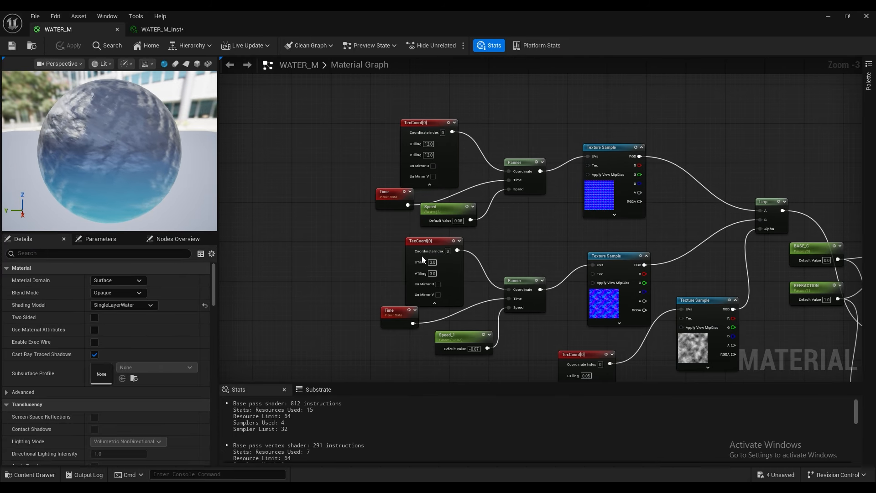
pyautogui.click(429, 144)
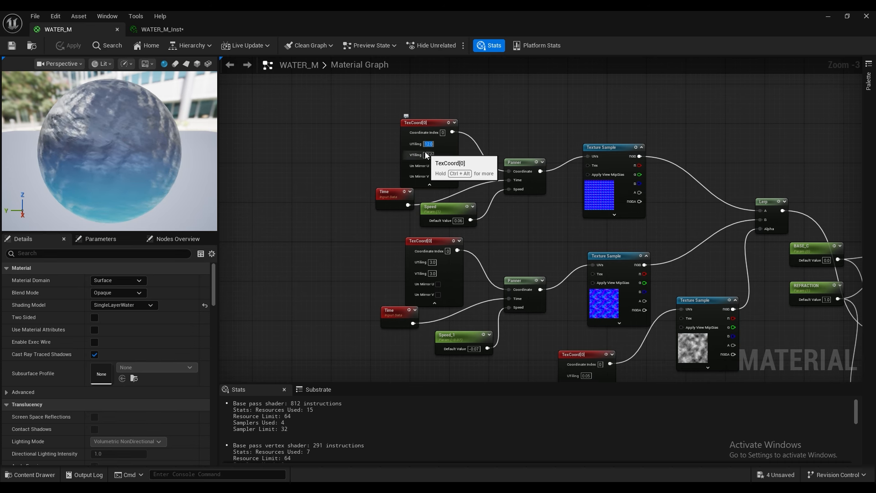
pyautogui.write('7')
pyautogui.press('Tab')
pyautogui.write('7')
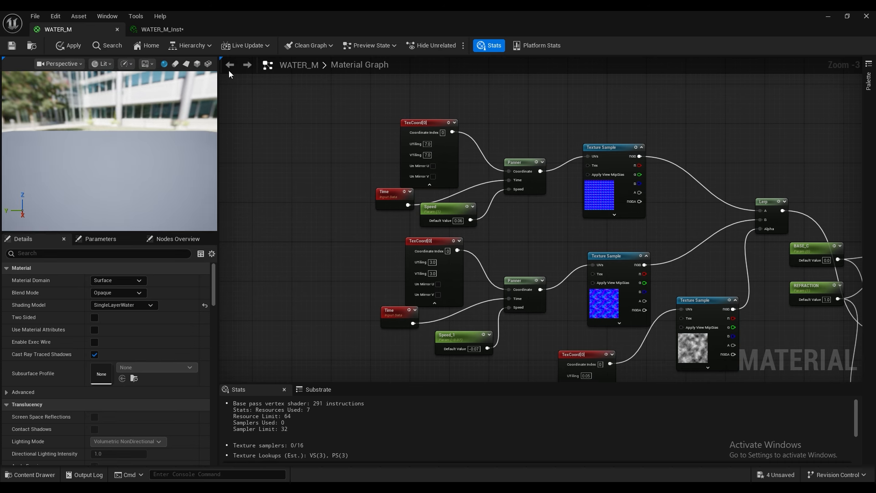
pyautogui.click(68, 45)
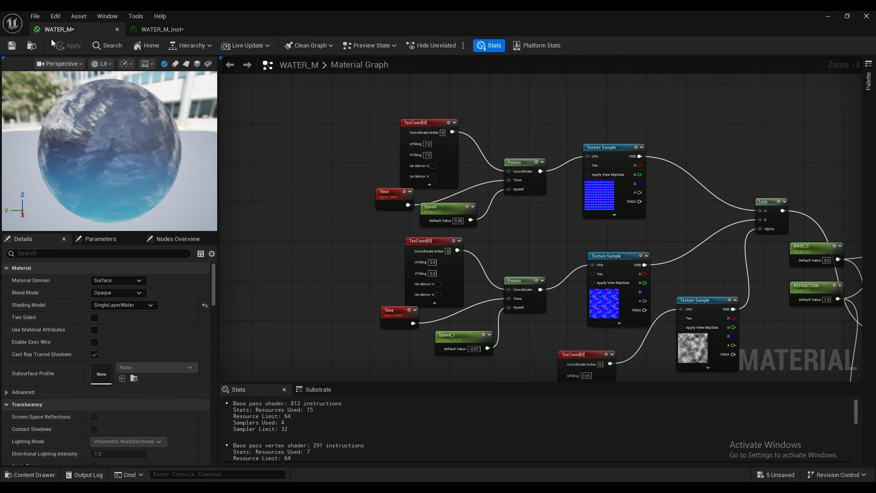
pyautogui.click(12, 46)
# Step: Shrink the material window beside the level and examine the water surface around the cube
pyautogui.moveTo(612, 18); pyautogui.dragTo(678, 31)
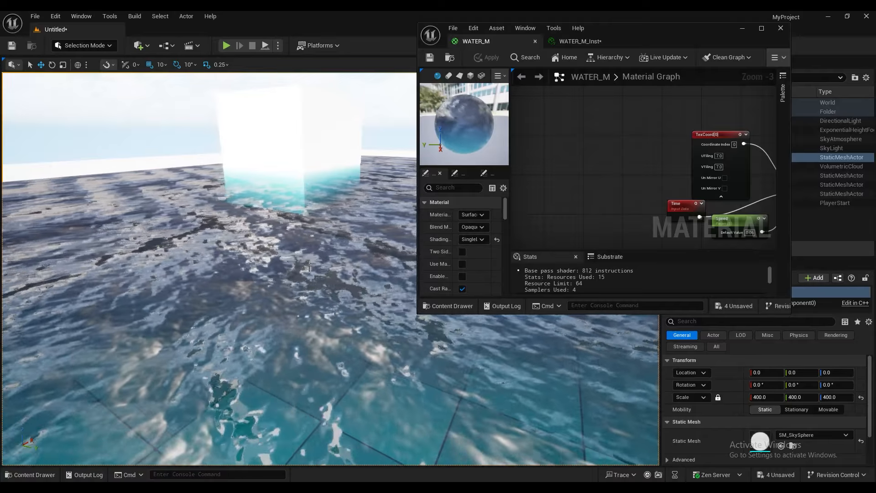
pyautogui.scroll(-8, 303, 269)
pyautogui.moveTo(310, 266); pyautogui.dragTo(280, 303, button='right')
pyautogui.scroll(-4, 250, 281)
pyautogui.scroll(6, 244, 283)
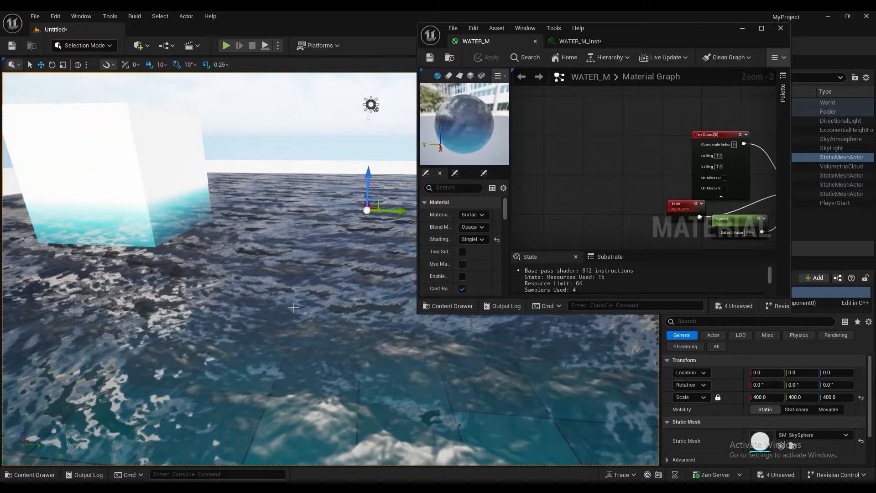
# Step: Set the first TexCoord node's U and V tiling to 2, apply WATER_M and check the waves around the cube
pyautogui.moveTo(634, 170); pyautogui.dragTo(590, 137, button='right')
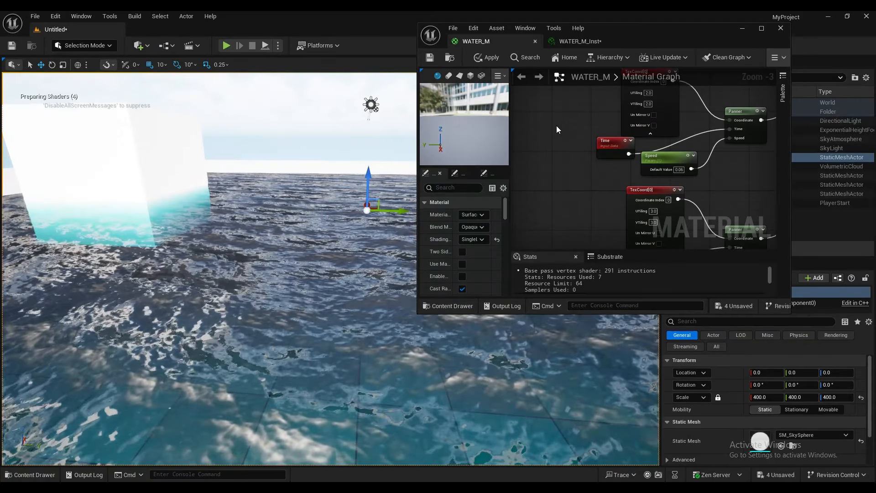
pyautogui.click(485, 60)
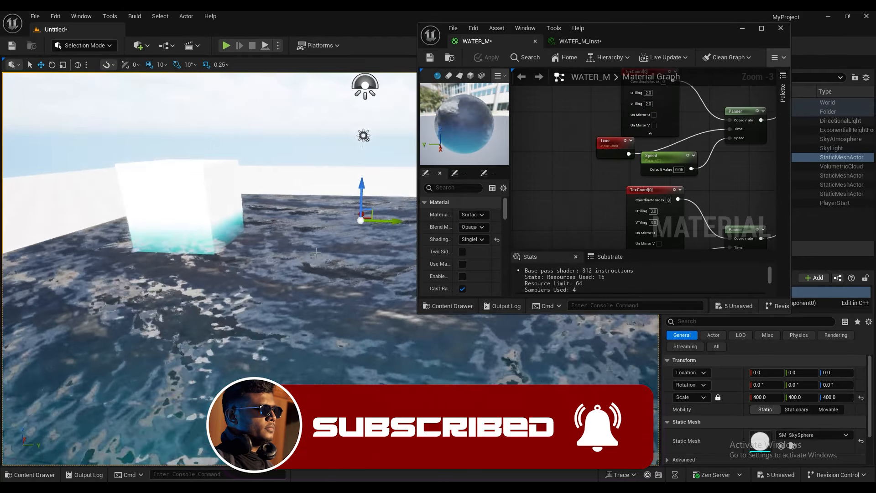
pyautogui.moveTo(313, 306); pyautogui.dragTo(313, 356, button='right')
pyautogui.scroll(-5, 313, 306)
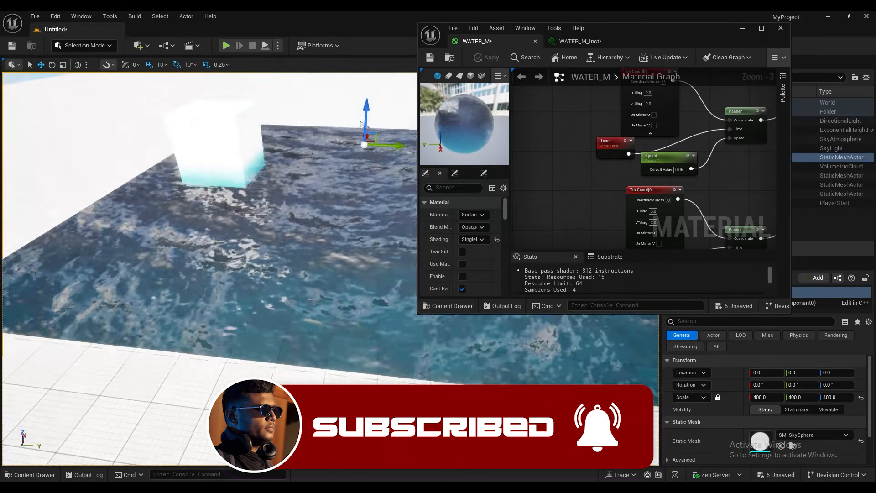
pyautogui.moveTo(313, 306); pyautogui.dragTo(282, 253, button='right')
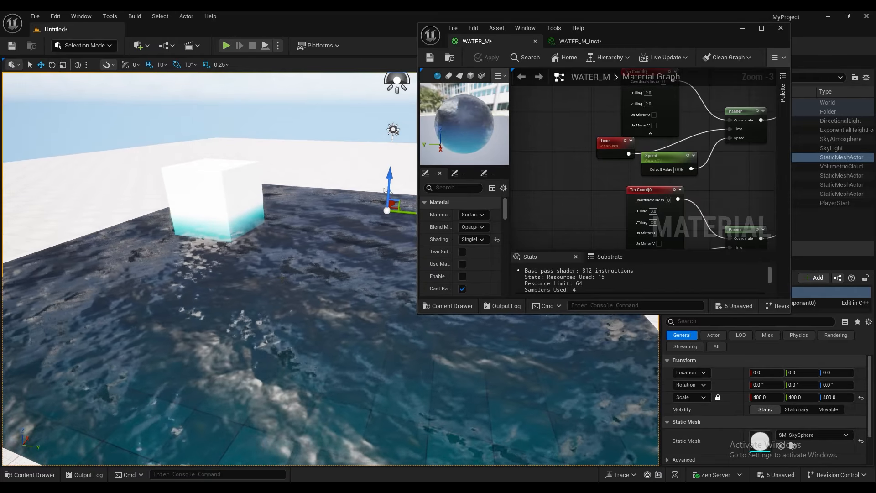
pyautogui.moveTo(281, 280); pyautogui.dragTo(237, 283, button='right')
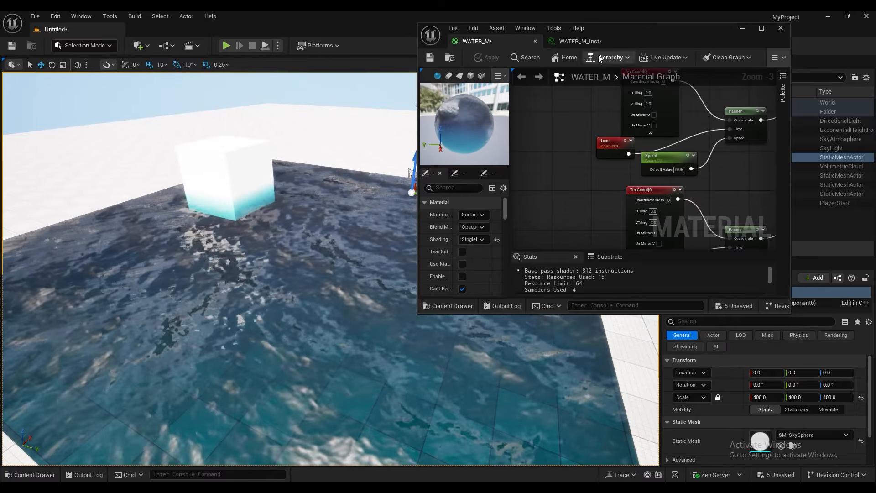
# Step: Set WATER_M_Inst's Darkness_ctrl to about 16.4 and REFRACTION to about 0.197, checking the water in the level
pyautogui.click(579, 41)
pyautogui.moveTo(675, 145); pyautogui.dragTo(703, 156)
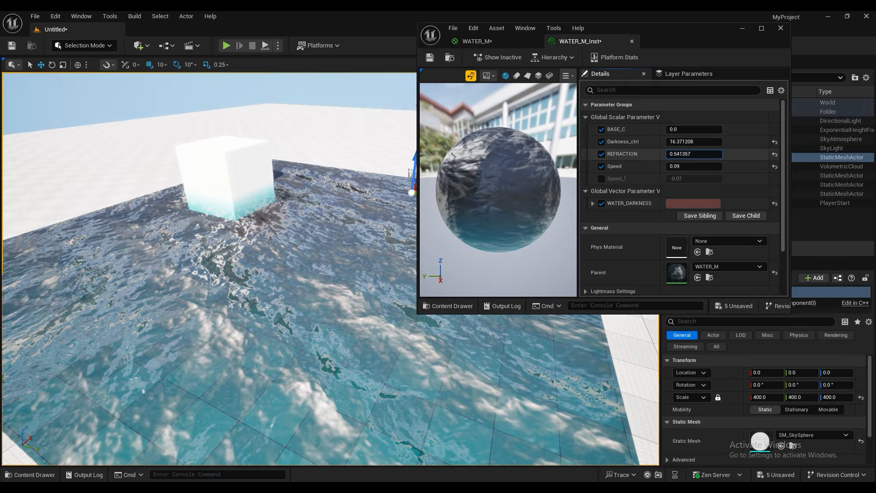
pyautogui.scroll(3, 243, 237)
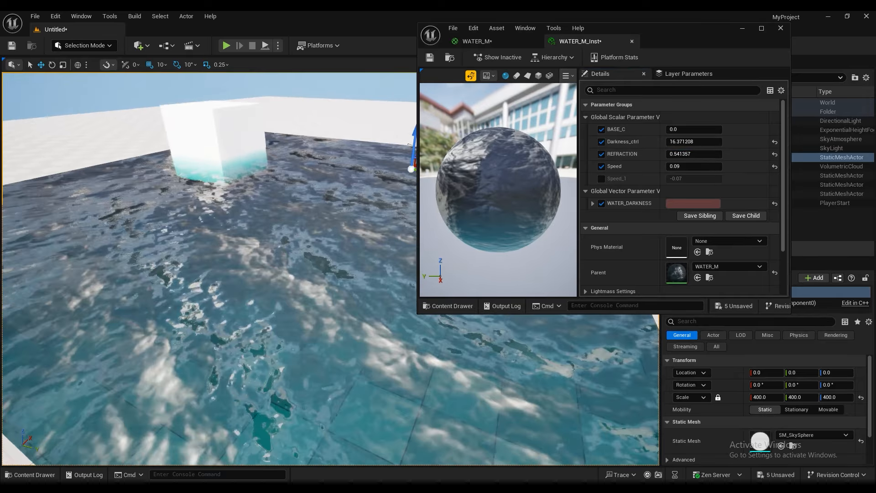
pyautogui.moveTo(247, 222); pyautogui.dragTo(243, 196, button='right')
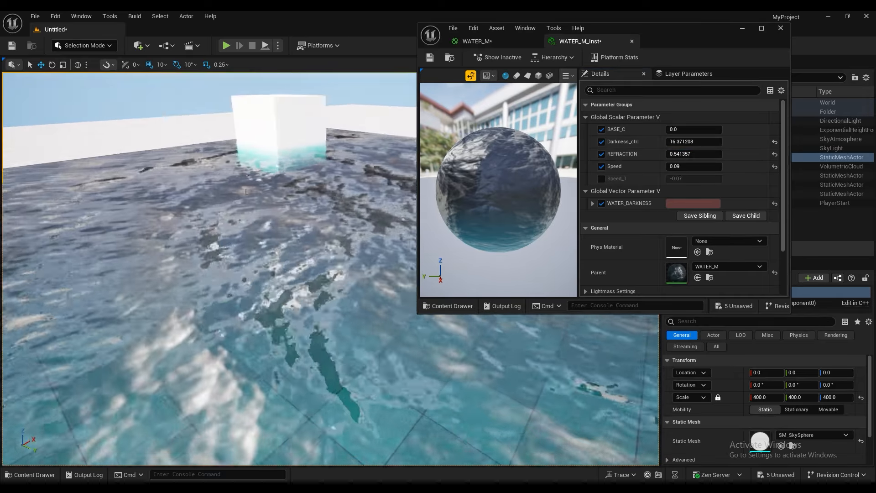
pyautogui.moveTo(670, 153); pyautogui.dragTo(643, 154)
pyautogui.moveTo(255, 224); pyautogui.dragTo(187, 211, button='right')
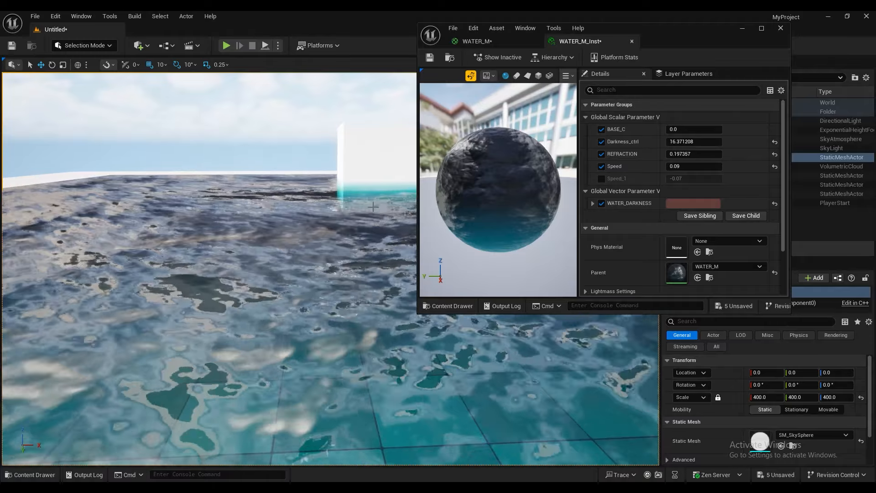
# Step: Minimize the material window and inspect the cube's submerged edges and the surrounding water up close
pyautogui.click(742, 28)
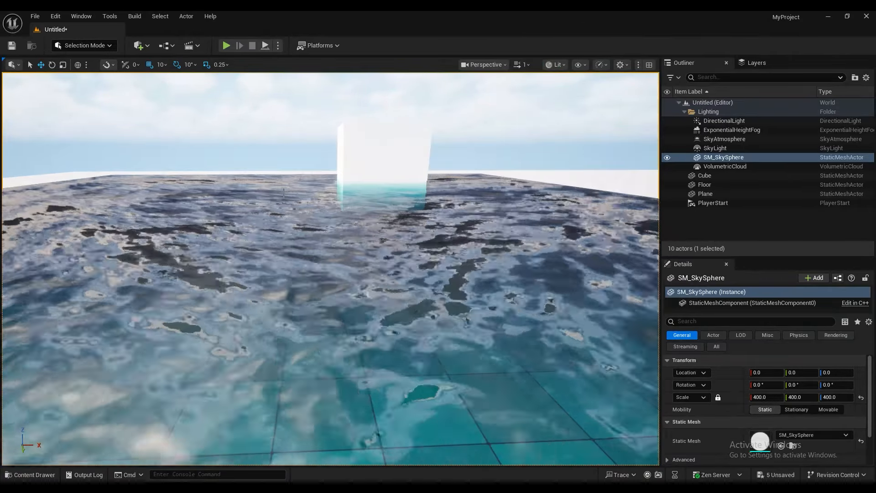
pyautogui.press('w')
pyautogui.moveTo(330, 269); pyautogui.dragTo(334, 249, button='right')
pyautogui.moveTo(282, 212); pyautogui.dragTo(304, 228, button='right')
pyautogui.press('e')
pyautogui.press('w')
pyautogui.press('a')
pyautogui.moveTo(292, 272); pyautogui.dragTo(334, 284, button='right')
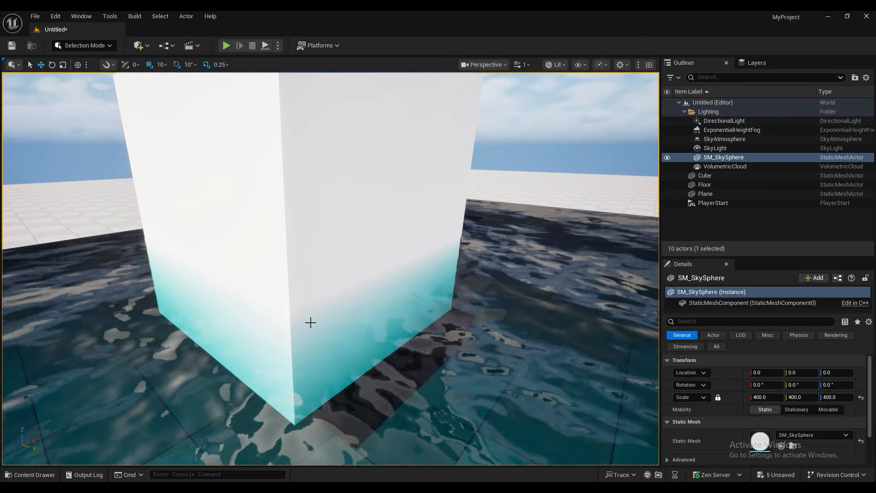
pyautogui.moveTo(253, 240); pyautogui.dragTo(261, 265, button='right')
pyautogui.press('s')
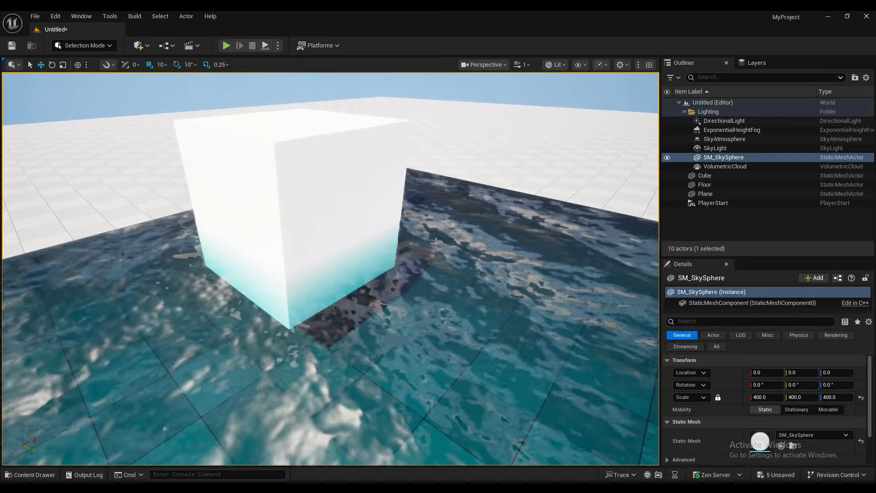
# Step: Examine the whole water plane from a distance and its moving surface from several angles around the cube
pyautogui.press('a')
pyautogui.moveTo(333, 269); pyautogui.dragTo(373, 258, button='right')
pyautogui.press('a')
pyautogui.press('d')
pyautogui.press('w')
pyautogui.press('s')
pyautogui.press('s')
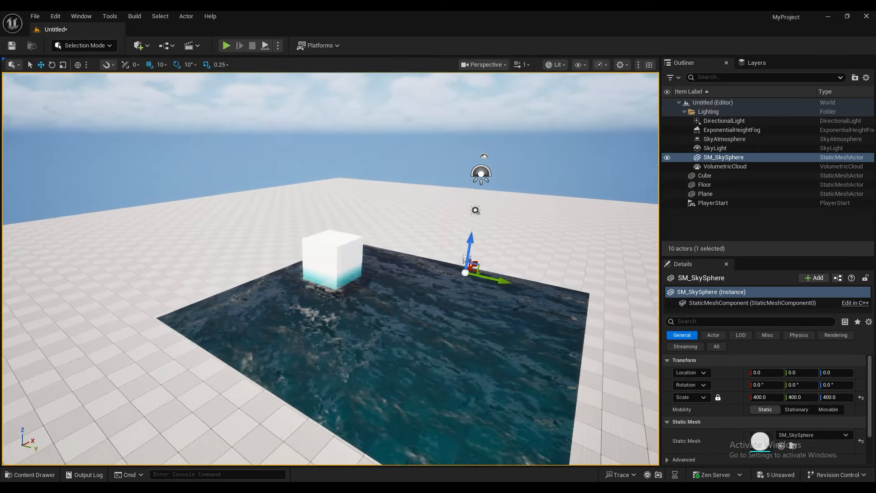
pyautogui.press('s')
pyautogui.moveTo(373, 258)
pyautogui.mouseDown(button='right')
pyautogui.moveTo(367, 279)
pyautogui.moveTo(411, 278)
pyautogui.moveTo(365, 260)
pyautogui.moveTo(372, 264)
pyautogui.mouseUp(button='right')
pyautogui.press('w')
pyautogui.press('s')
pyautogui.press('w')
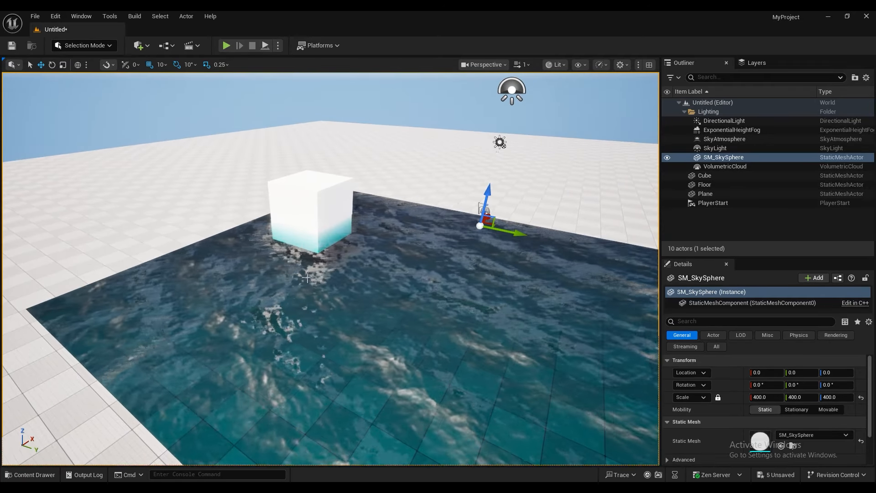
pyautogui.moveTo(307, 278); pyautogui.dragTo(333, 318, button='middle')
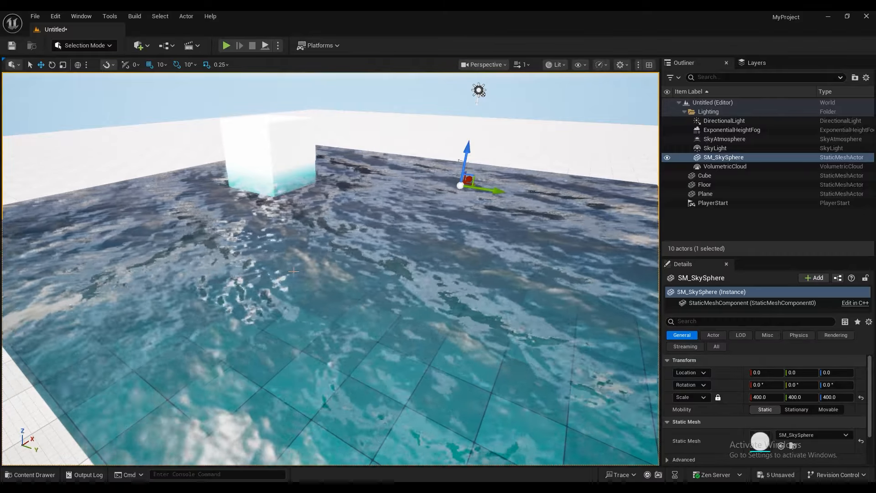
pyautogui.moveTo(294, 271)
pyautogui.mouseDown(button='right')
pyautogui.moveTo(279, 287)
pyautogui.moveTo(258, 284)
pyautogui.moveTo(270, 282)
pyautogui.moveTo(247, 280)
pyautogui.moveTo(207, 254)
pyautogui.moveTo(250, 276)
pyautogui.moveTo(311, 273)
pyautogui.mouseUp(button='right')
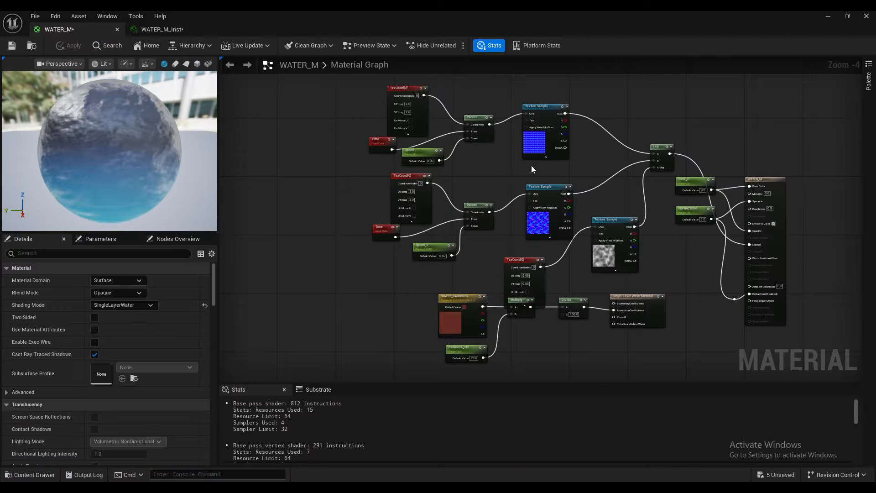
# Step: Return to the enlarged WATER_M material graph and review its node layout and the preview sphere
pyautogui.moveTo(531, 165); pyautogui.dragTo(493, 172, button='right')
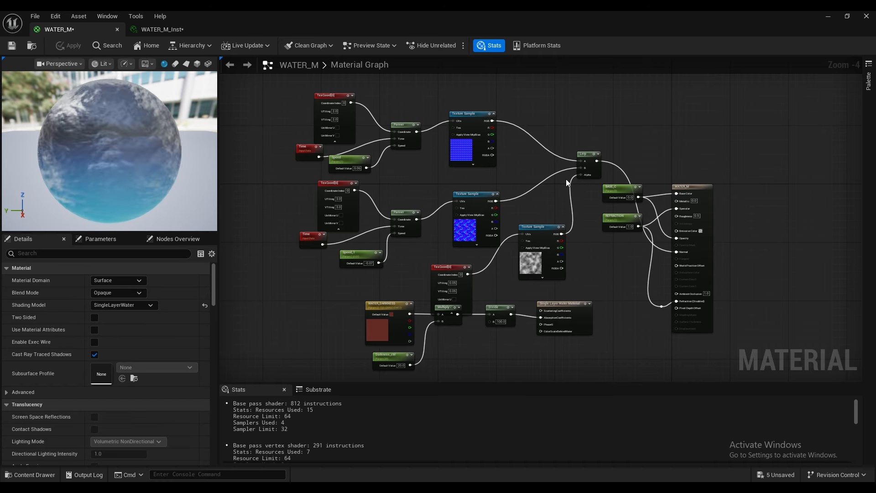
pyautogui.scroll(-3, 79, 171)
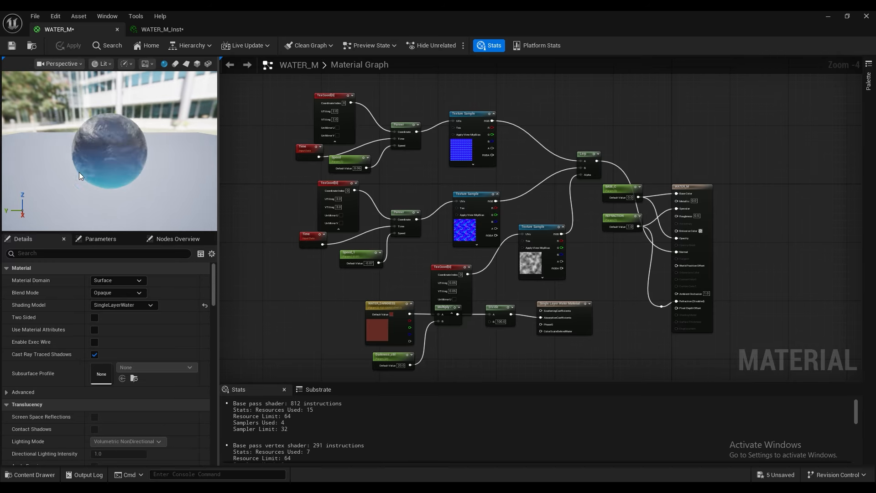
pyautogui.scroll(3, 84, 163)
pyautogui.moveTo(85, 160); pyautogui.dragTo(104, 146)
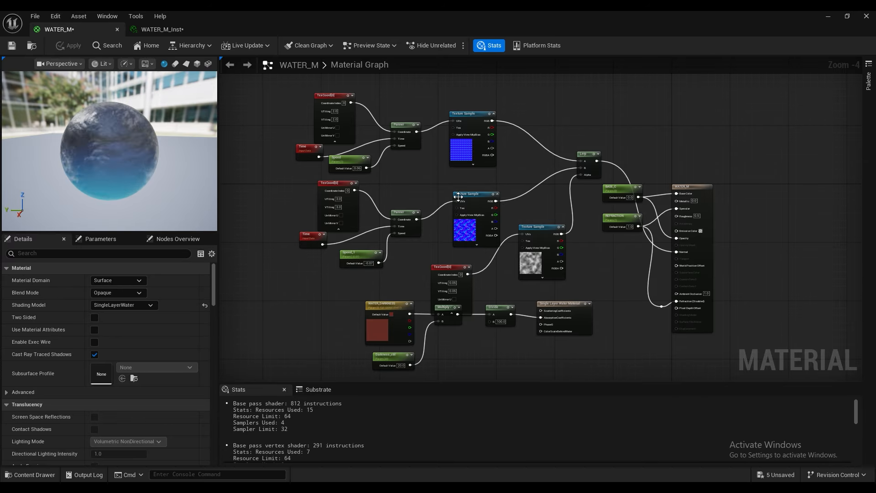
# Step: Inspect the WATER_DARKNESS parameter and move the noise texture's TexCoord node up, clear of the Multiply node
pyautogui.click(375, 327)
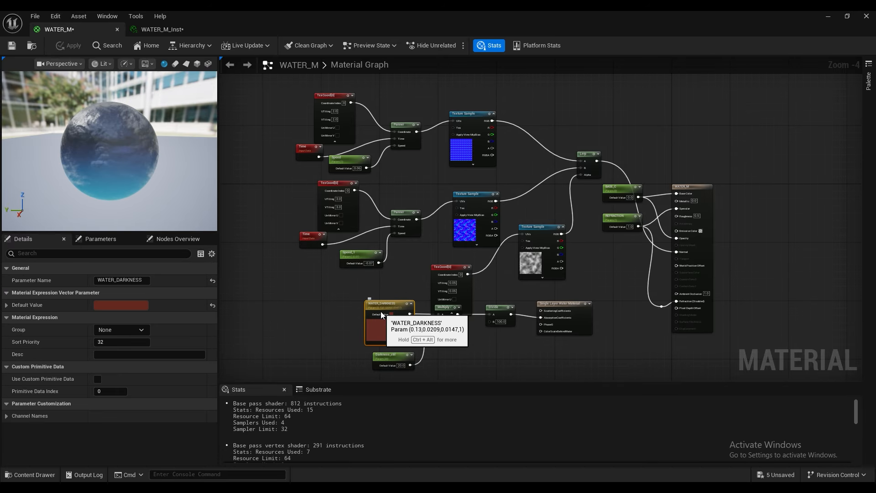
pyautogui.scroll(1, 383, 315)
pyautogui.scroll(2, 398, 352)
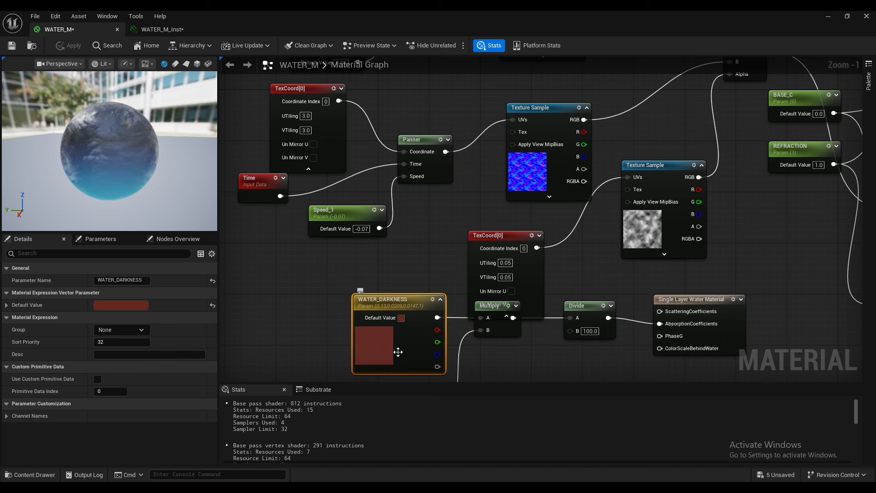
pyautogui.moveTo(487, 251); pyautogui.dragTo(473, 232)
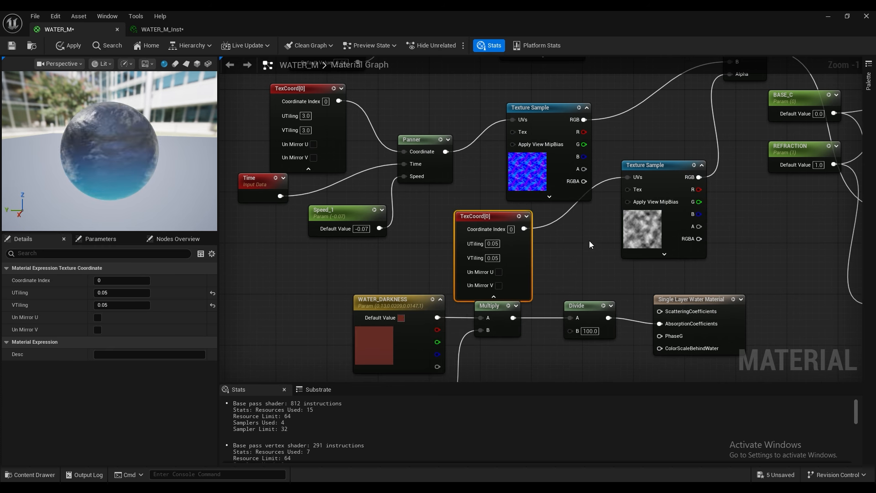
# Step: Search the textures available for the noise Texture Sample feeding the Lerp alpha for "voro"
pyautogui.moveTo(590, 244); pyautogui.dragTo(481, 254, button='right')
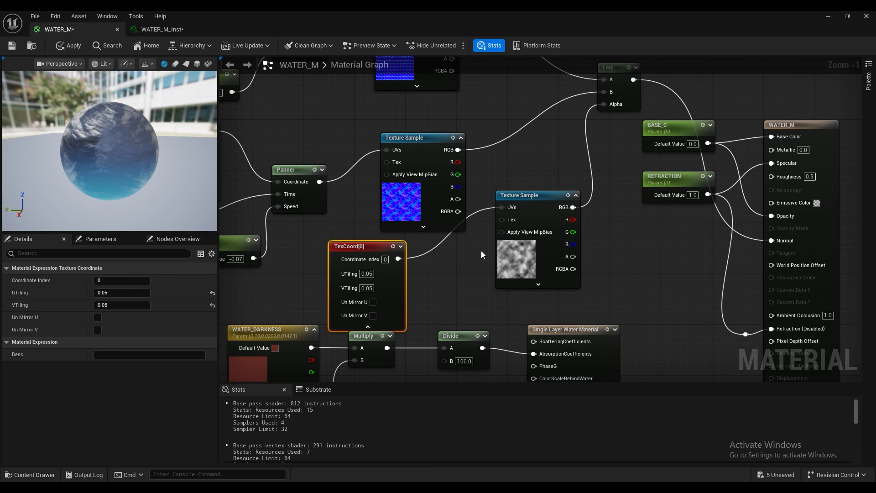
pyautogui.click(521, 263)
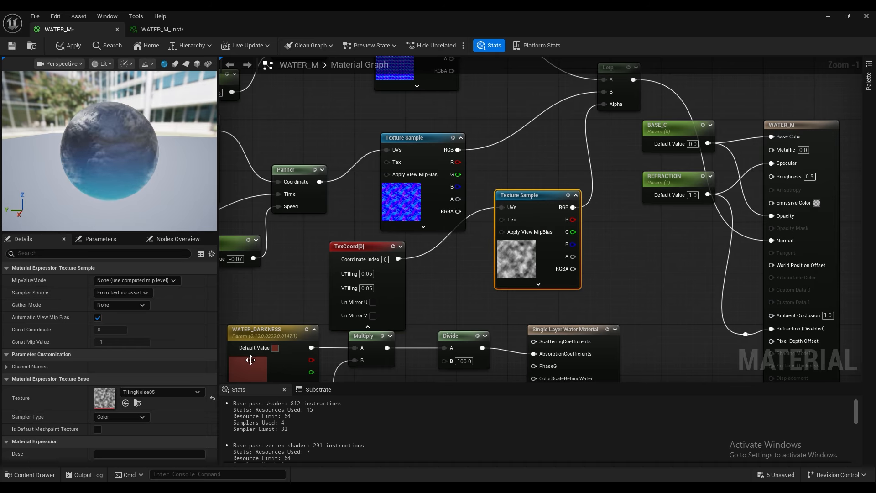
pyautogui.click(166, 391)
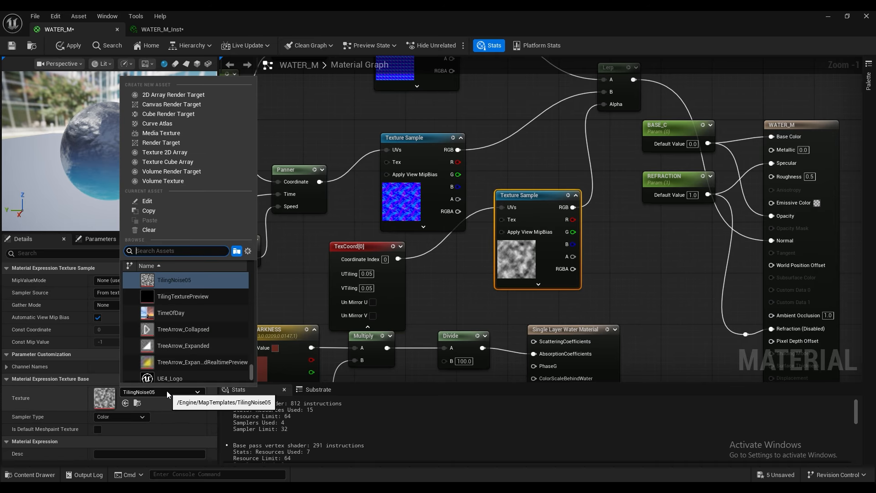
pyautogui.write('voro')
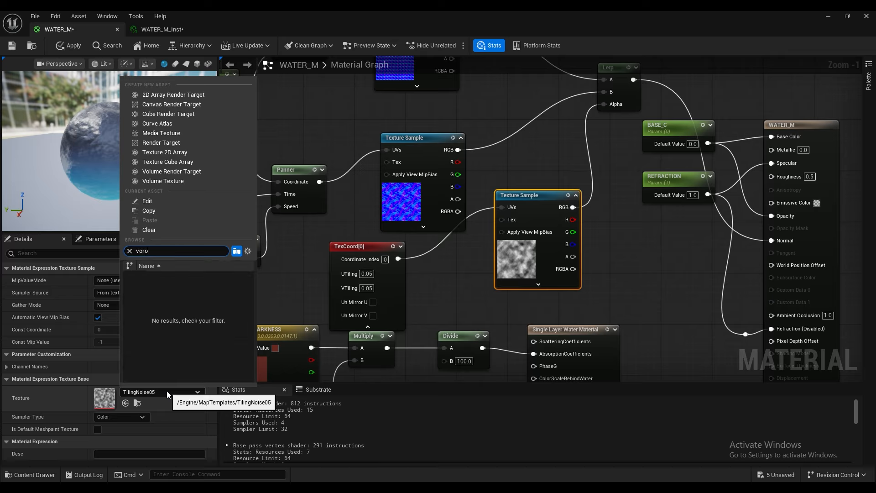
# Step: Search for "noise" textures instead, assign T_Default_WindNoise_VT to the noise Texture Sample, and apply the material changes
pyautogui.press('BackSpace')
pyautogui.press('BackSpace')
pyautogui.press('BackSpace')
pyautogui.write('no')
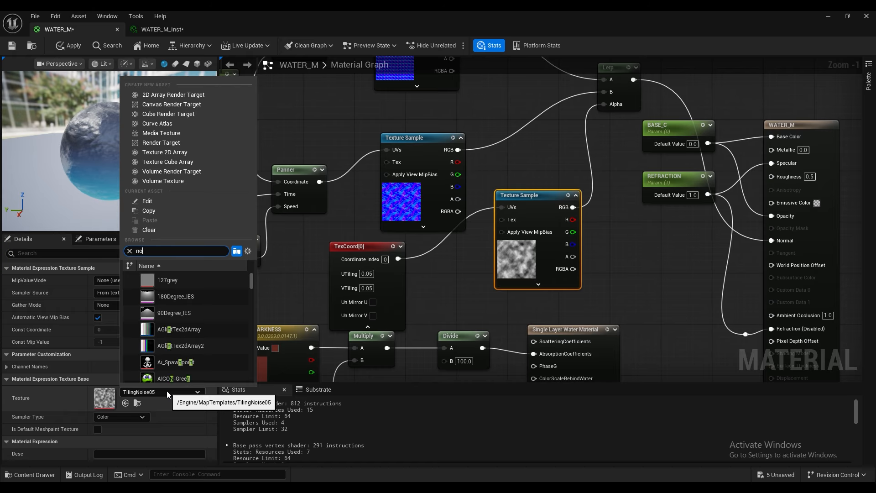
pyautogui.write('ise')
pyautogui.scroll(-1, 176, 335)
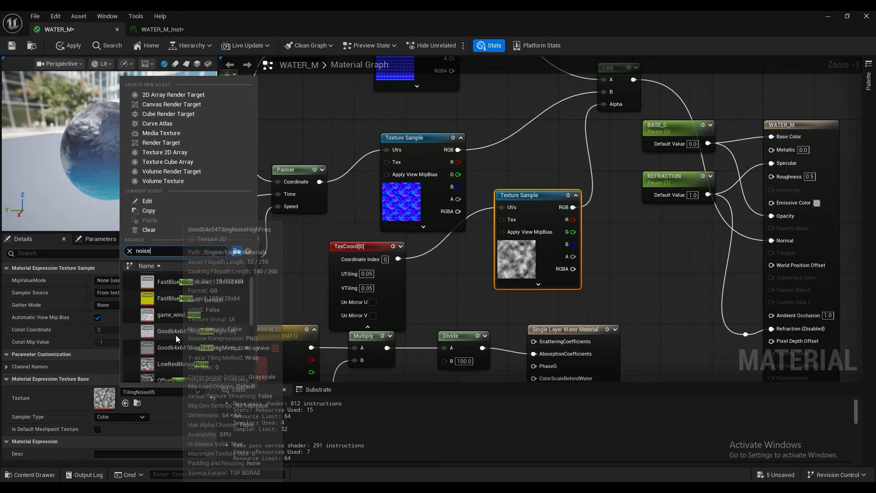
pyautogui.scroll(-2, 162, 354)
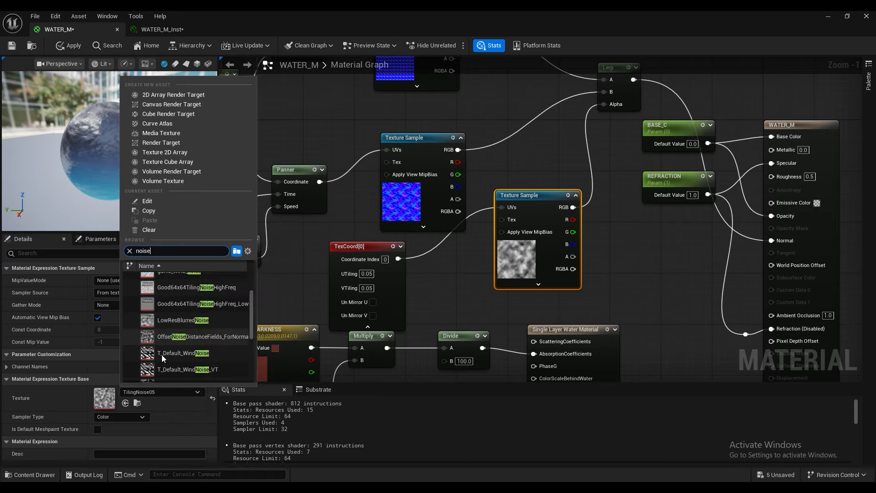
pyautogui.click(160, 357)
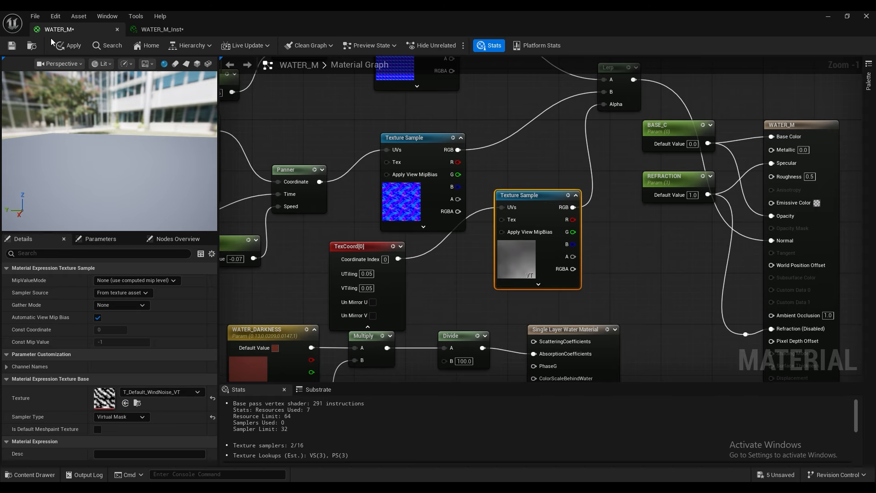
pyautogui.click(64, 45)
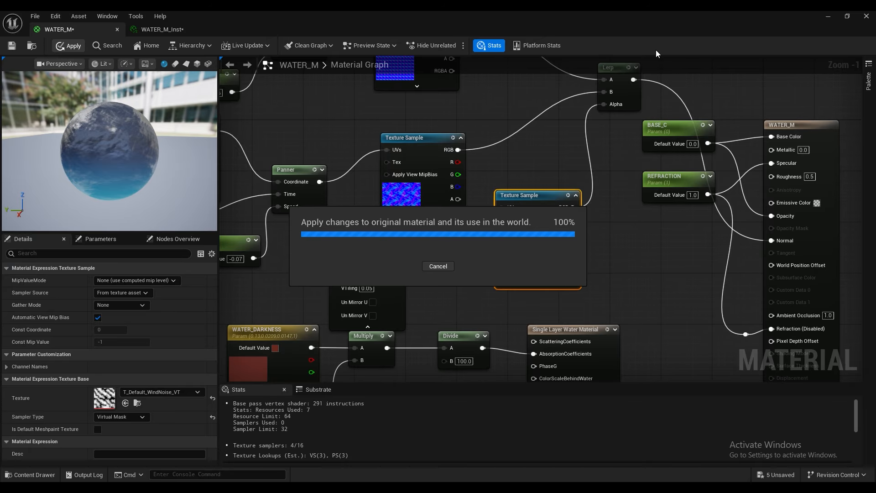
# Step: Minimize the material window and examine the water plane's surface pattern around the cube from several angles and distances
pyautogui.click(829, 16)
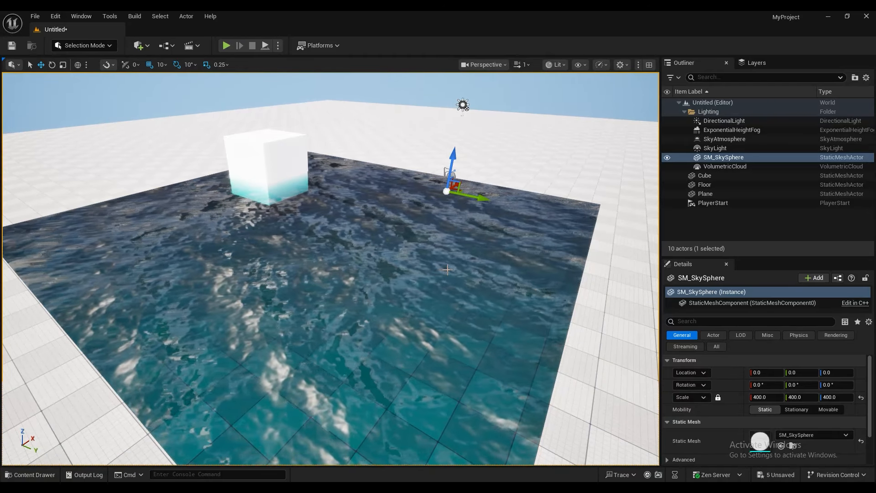
pyautogui.moveTo(447, 270); pyautogui.dragTo(397, 243, button='right')
pyautogui.press('w')
pyautogui.press('s')
pyautogui.press('q')
pyautogui.press('e')
pyautogui.scroll(-5, 448, 326)
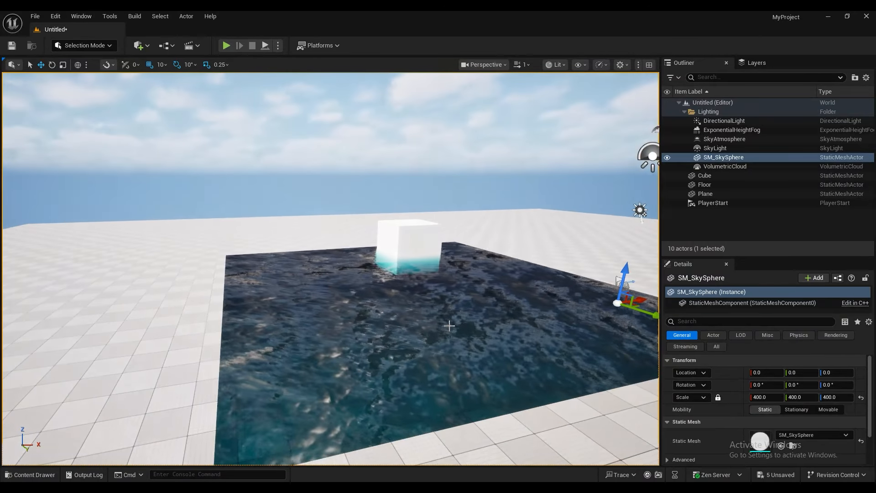
pyautogui.press('e')
pyautogui.press('a')
pyautogui.moveTo(448, 297); pyautogui.dragTo(531, 295, button='right')
pyautogui.press('a')
pyautogui.press('q')
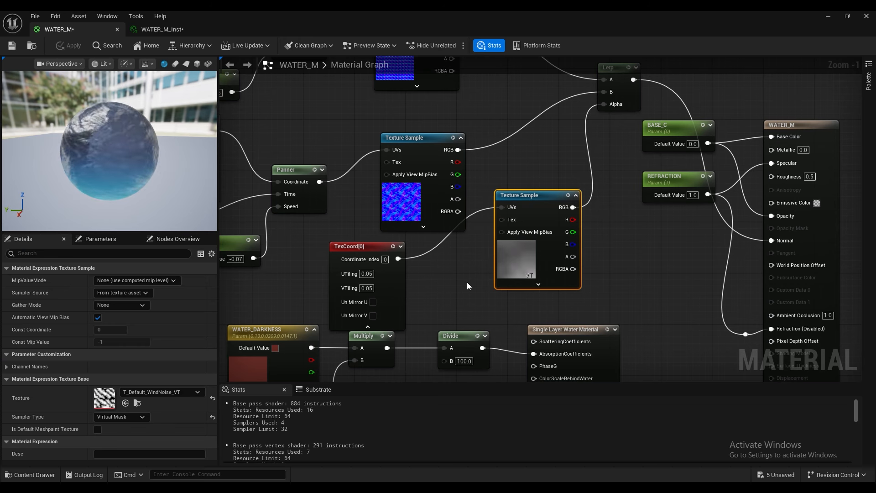
# Step: In the WATER_M graph, move the BASE_C and REFRACTION parameter nodes together down and slightly away from the material output node
pyautogui.scroll(-2, 381, 178)
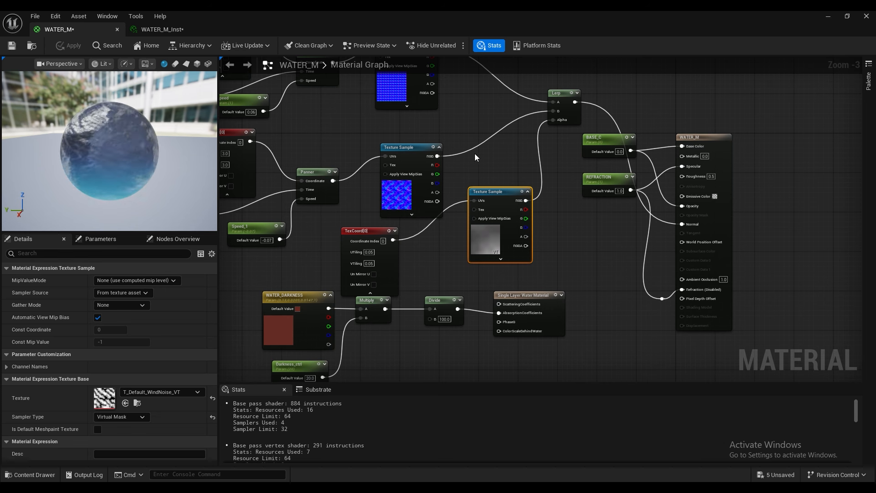
pyautogui.moveTo(605, 213); pyautogui.dragTo(596, 178)
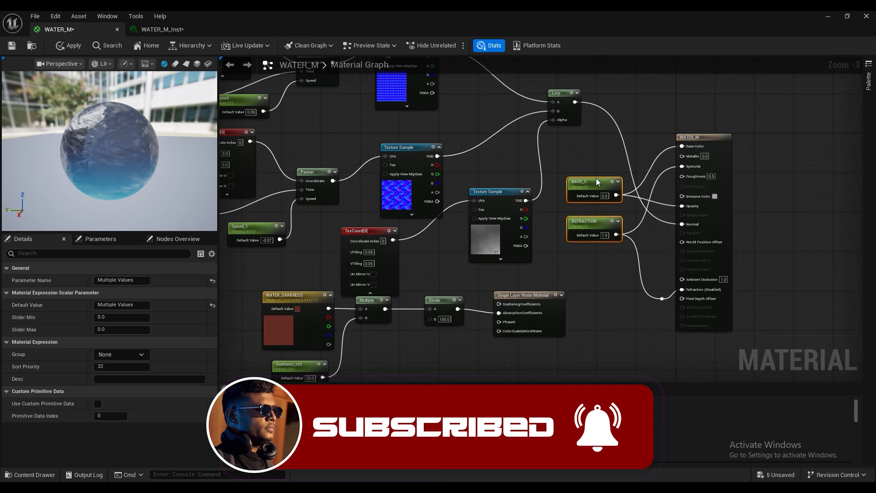